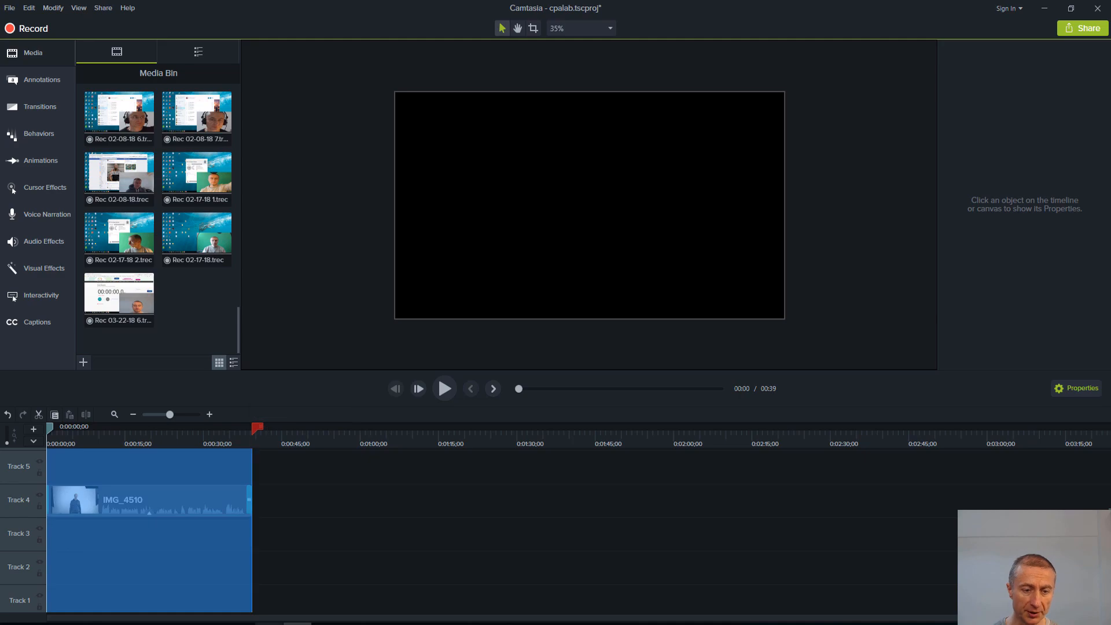
# - Start the online stopwatch, and in Camtasia export only the timeline's audio as a WAV file named test
pyautogui.hotkey('alt', 'Tab')
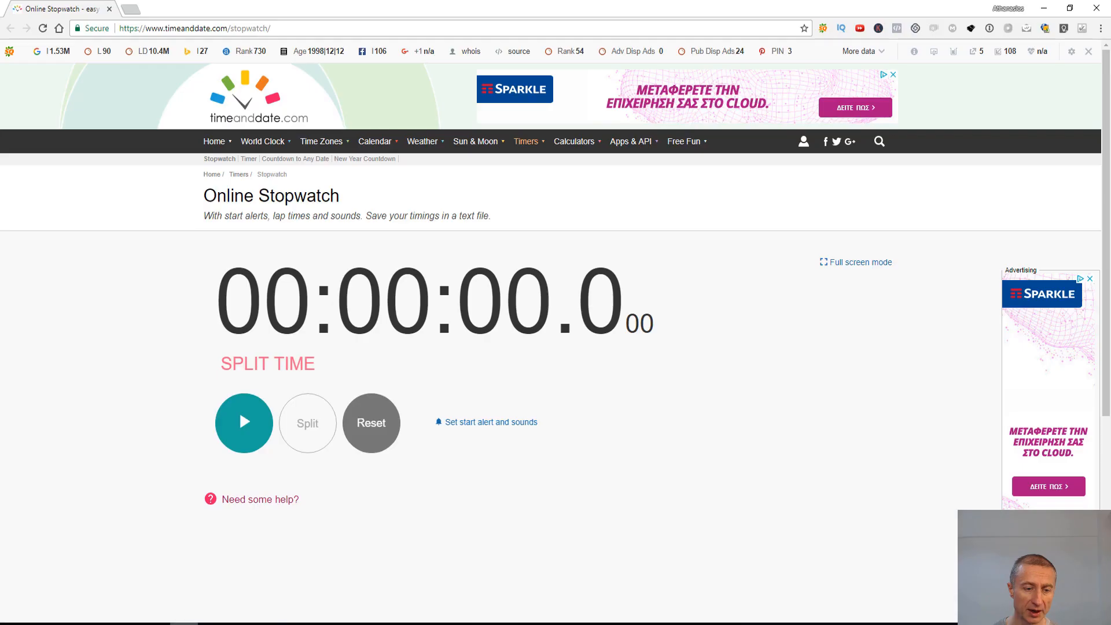
pyautogui.click(245, 425)
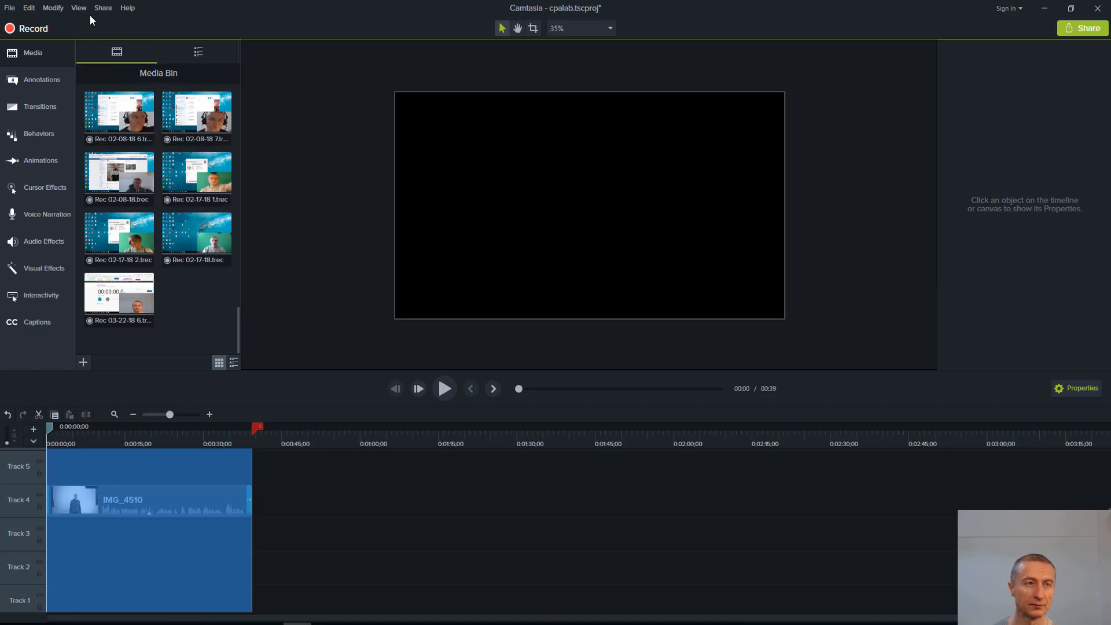
pyautogui.click(103, 8)
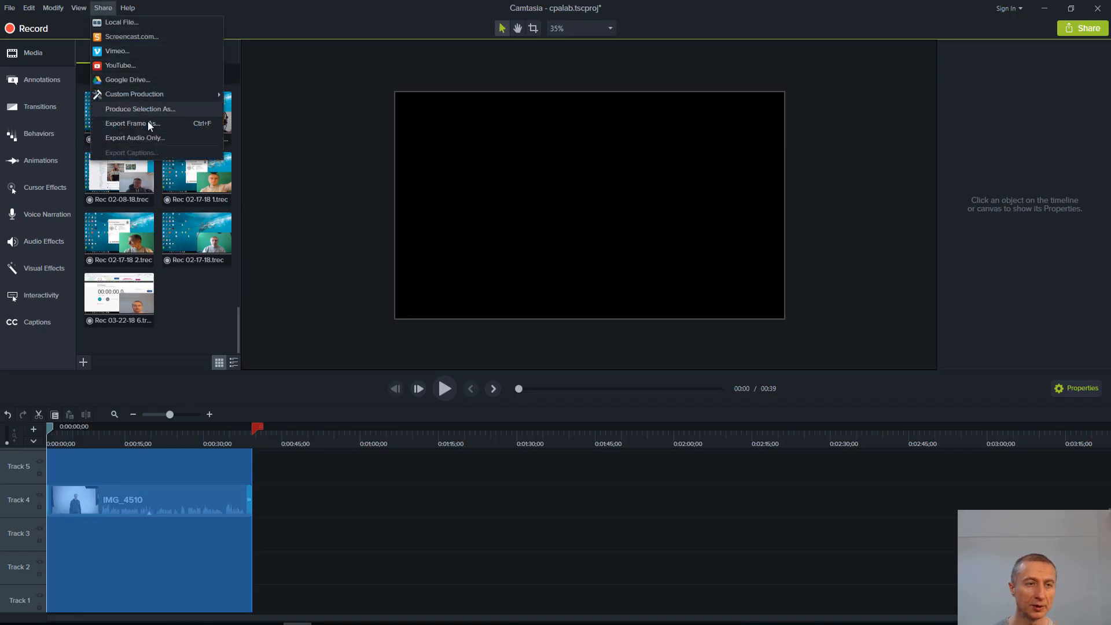
pyautogui.click(152, 137)
pyautogui.write('test')
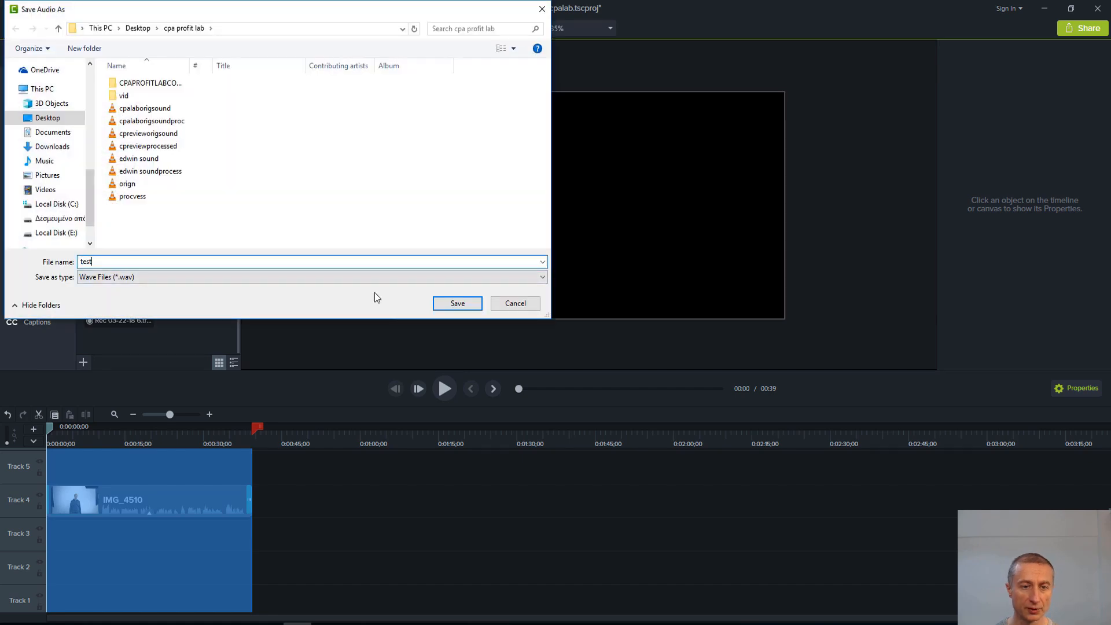
pyautogui.click(457, 303)
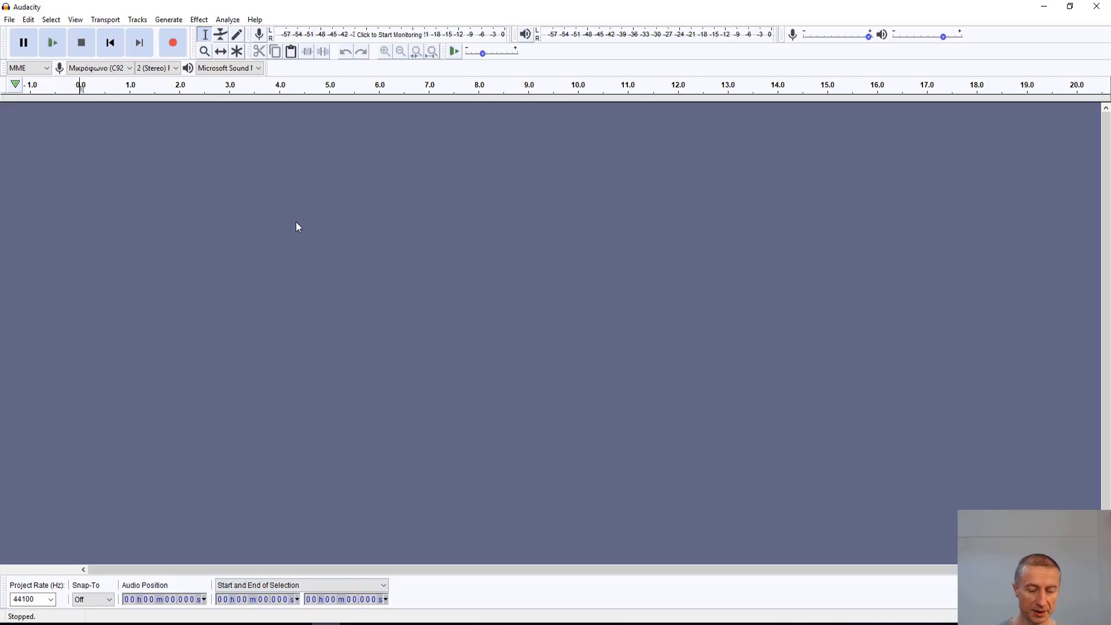
# - In Audacity, import the exported audio file test from the cpa profit lab folder
pyautogui.hotkey('ctrl', 'shift', 'i')
pyautogui.click(109, 178)
pyautogui.press('e')
pyautogui.press('t')
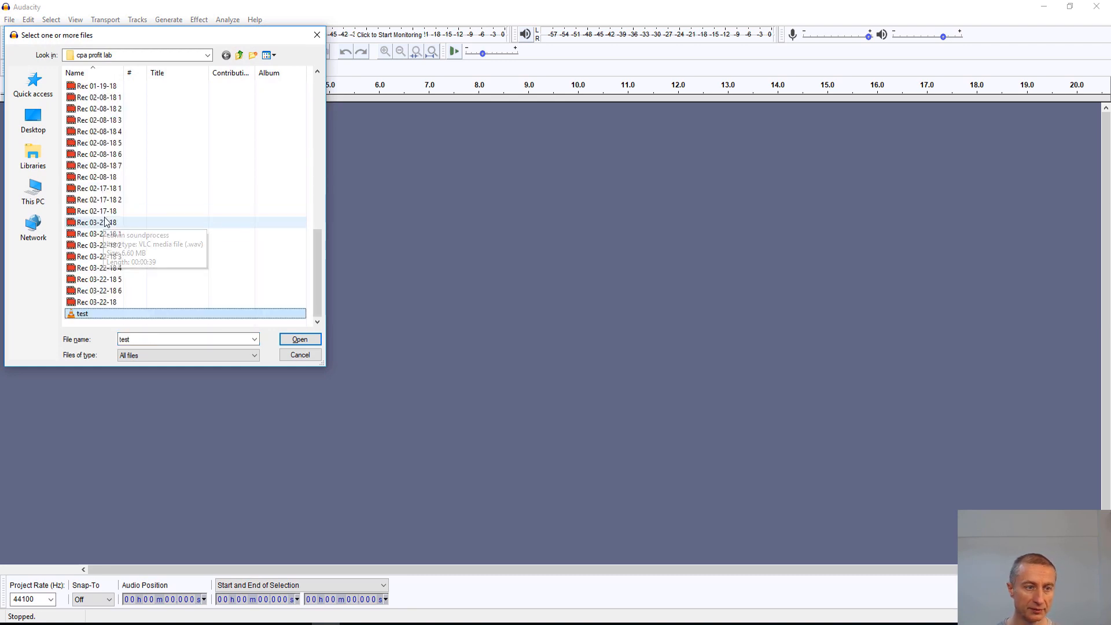
pyautogui.click(301, 339)
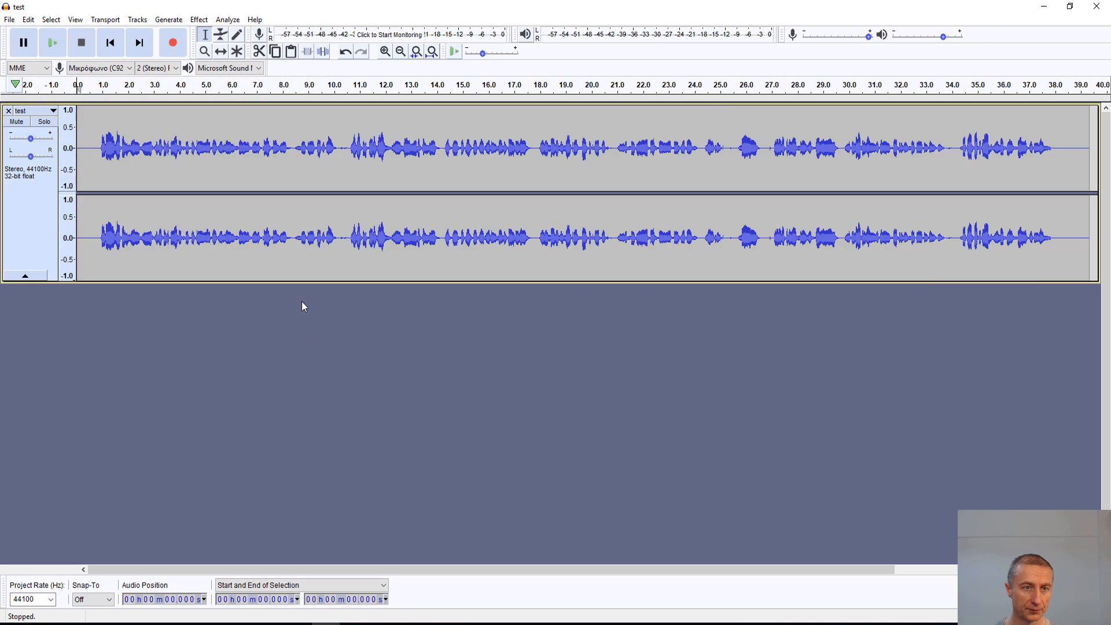
# - Apply Equalization with the lavalier1 curve to the whole test track
pyautogui.hotkey('ctrl', 'a')
pyautogui.click(198, 19)
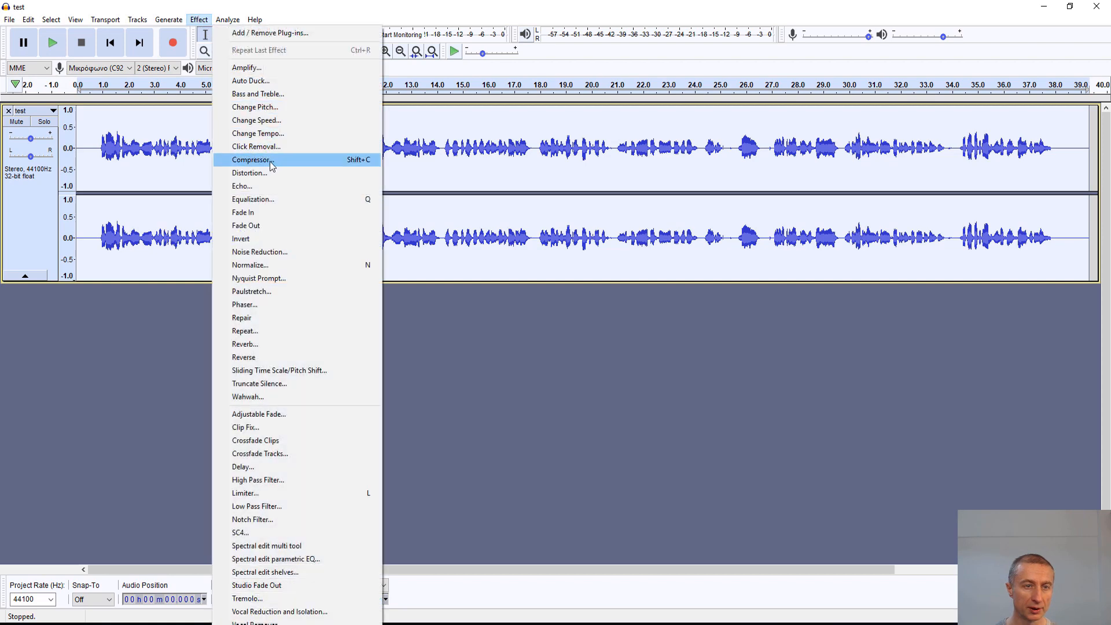
pyautogui.click(290, 203)
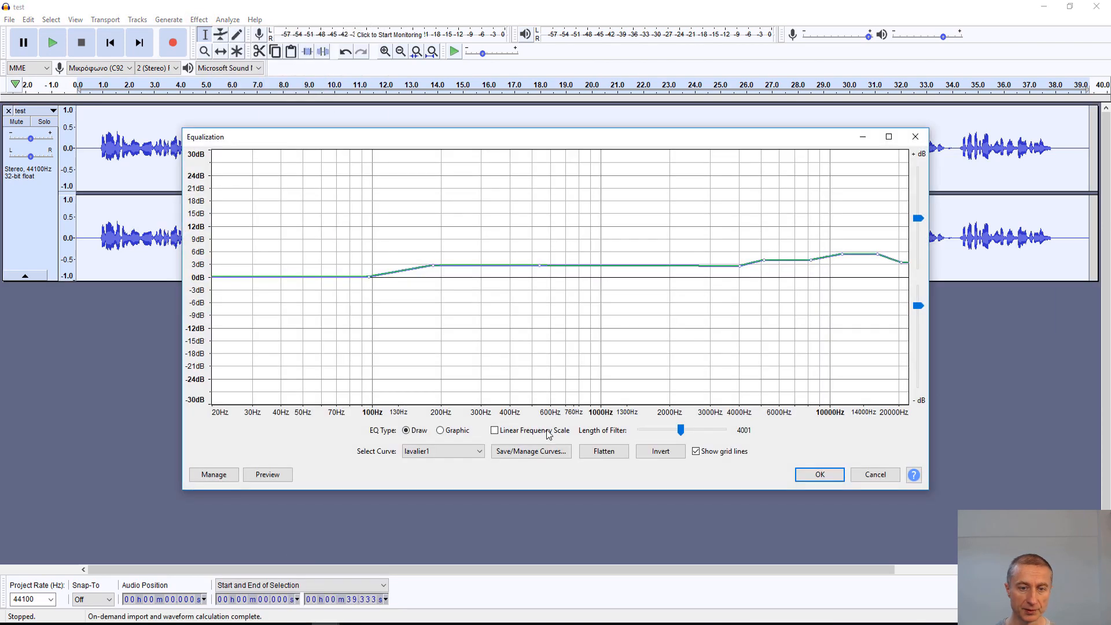
pyautogui.click(819, 474)
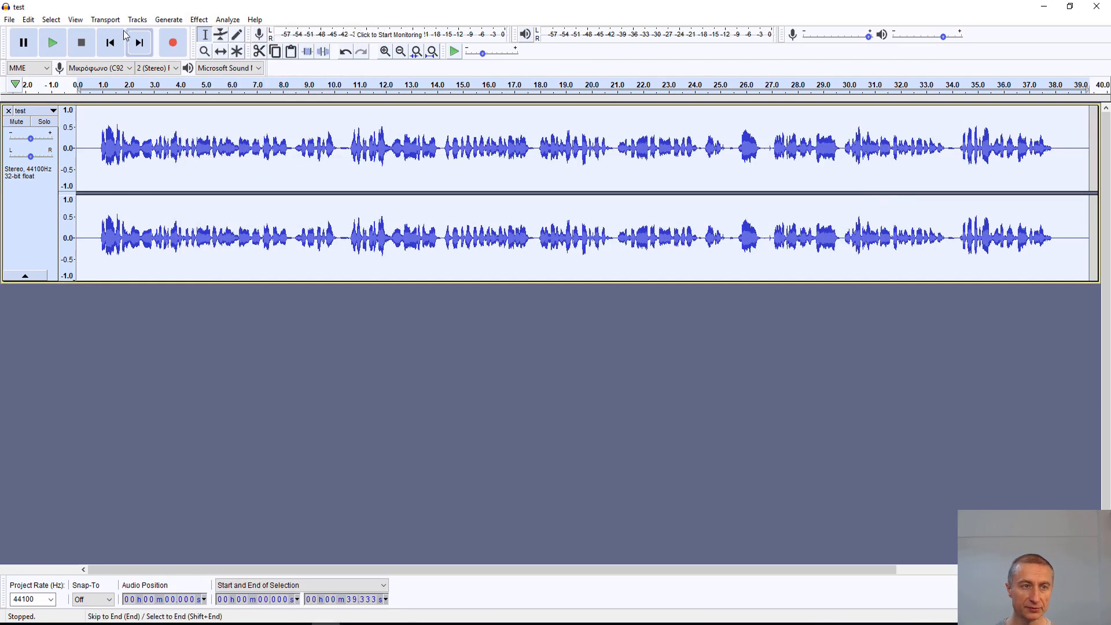
# - Apply the Compressor with threshold -18 dB, noise floor -20 dB, ratio 8.2:1, attack 0.10 secs and release 1.0 secs
pyautogui.click(170, 22)
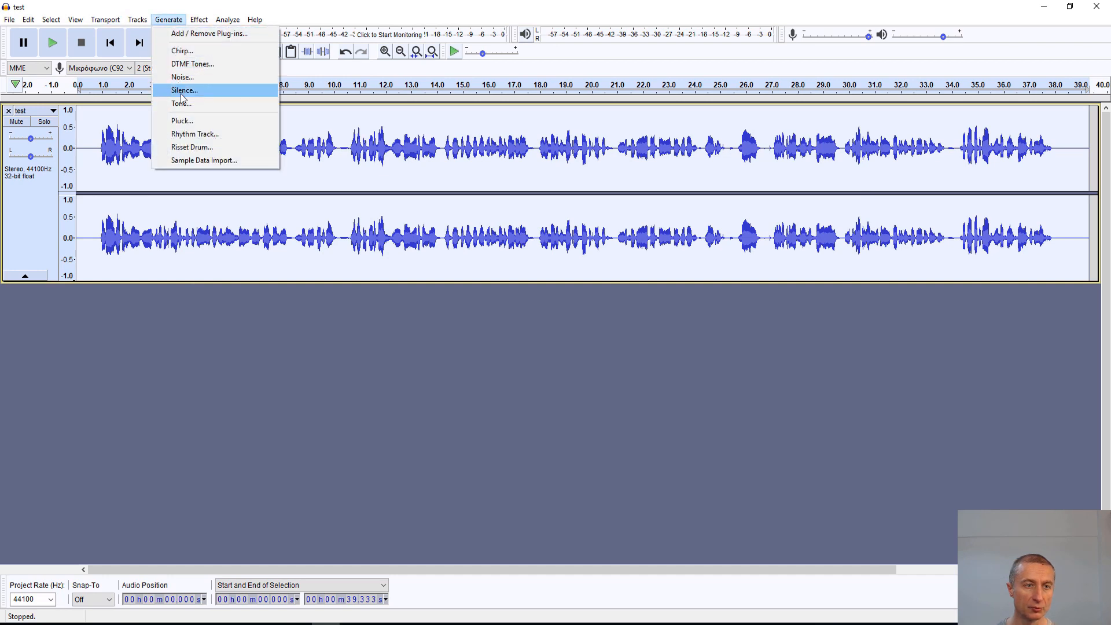
pyautogui.moveTo(206, 24)
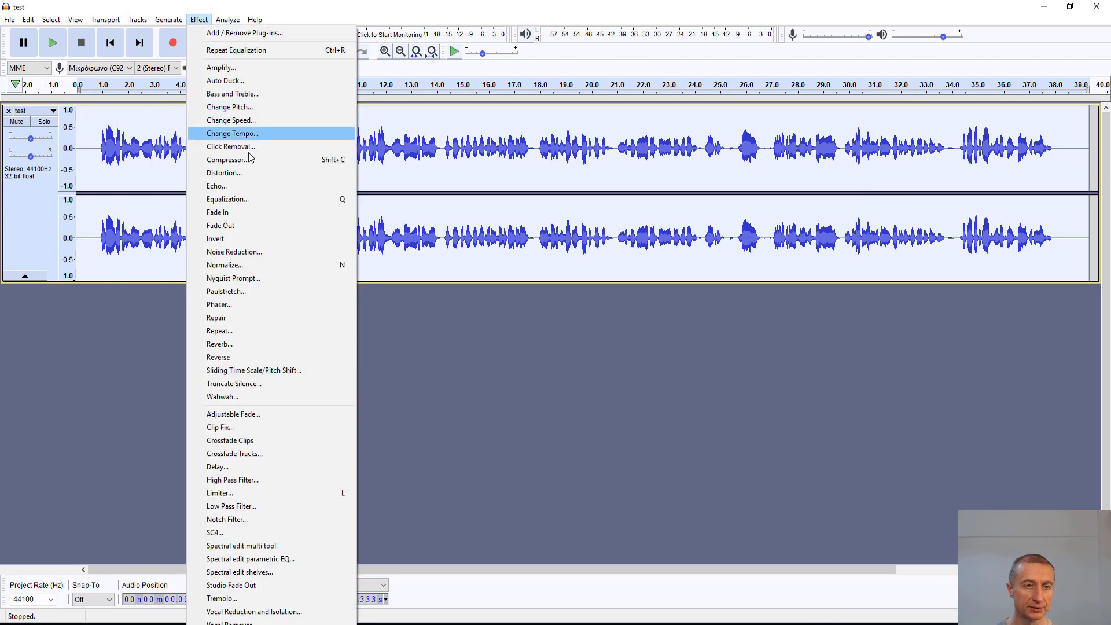
pyautogui.click(307, 161)
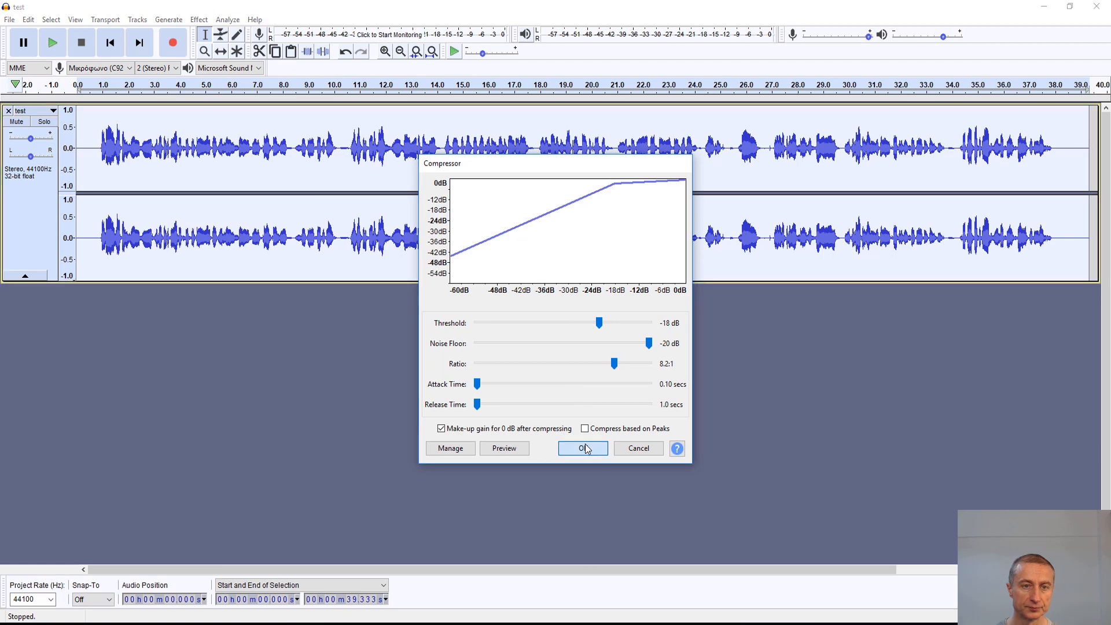
pyautogui.click(570, 448)
# - Apply a Soft Limit Limiter with 1.80 dB input gain, limit -0.50 dB, 1.00 ms hold and make-up gain on
pyautogui.click(199, 19)
pyautogui.click(255, 493)
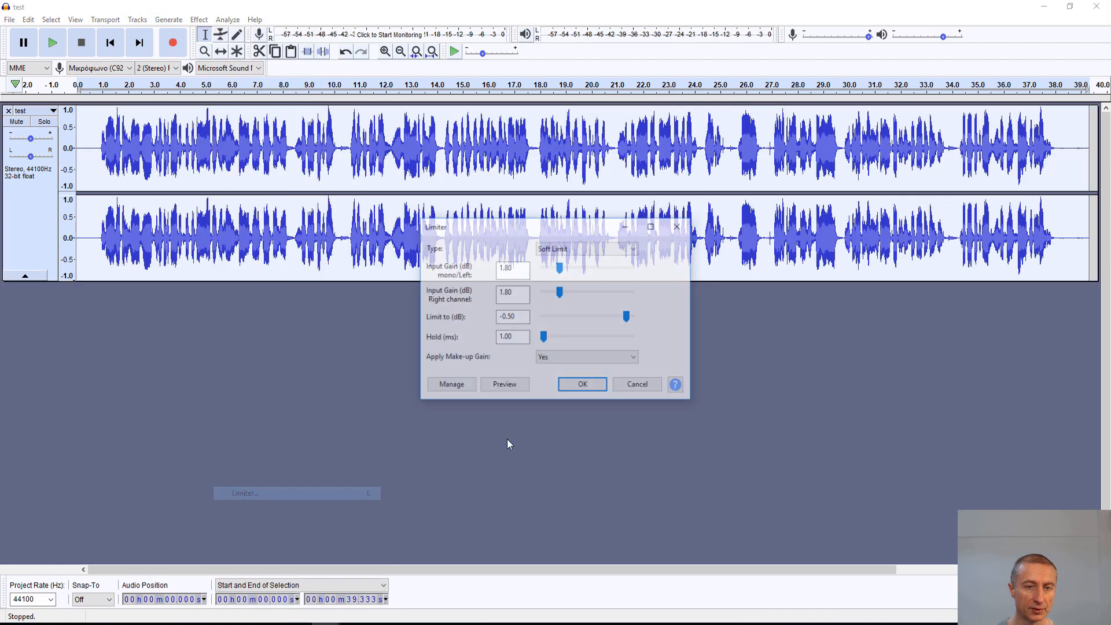
pyautogui.click(579, 384)
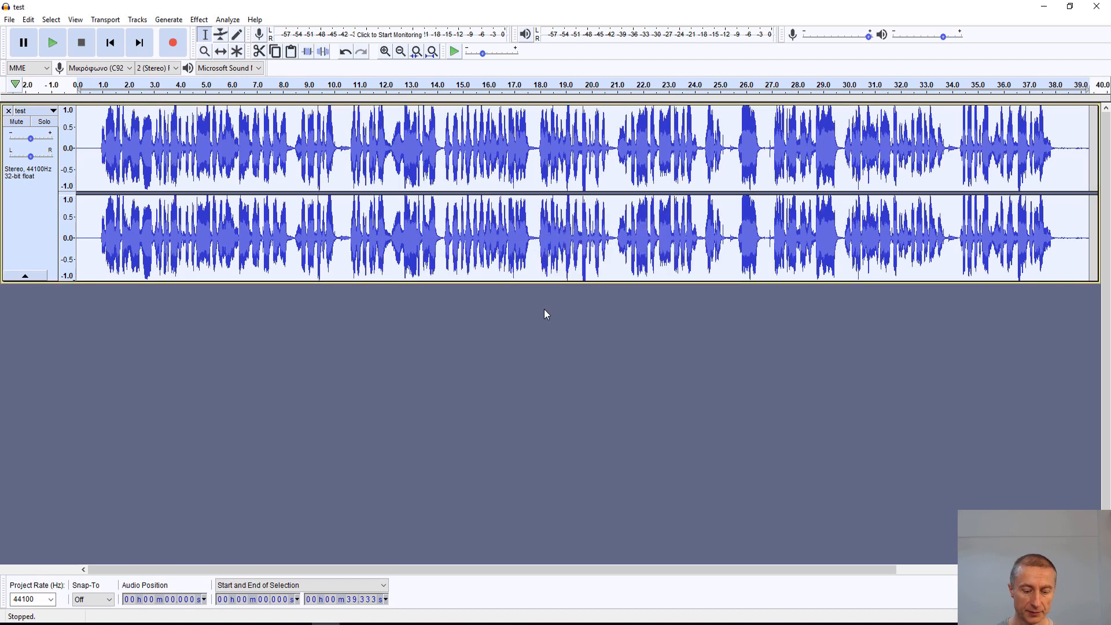
# - Export the processed audio as a signed 16-bit PCM WAV file named test2 in the cpa profit lab folder
pyautogui.hotkey('ctrl', 'shift', 'e')
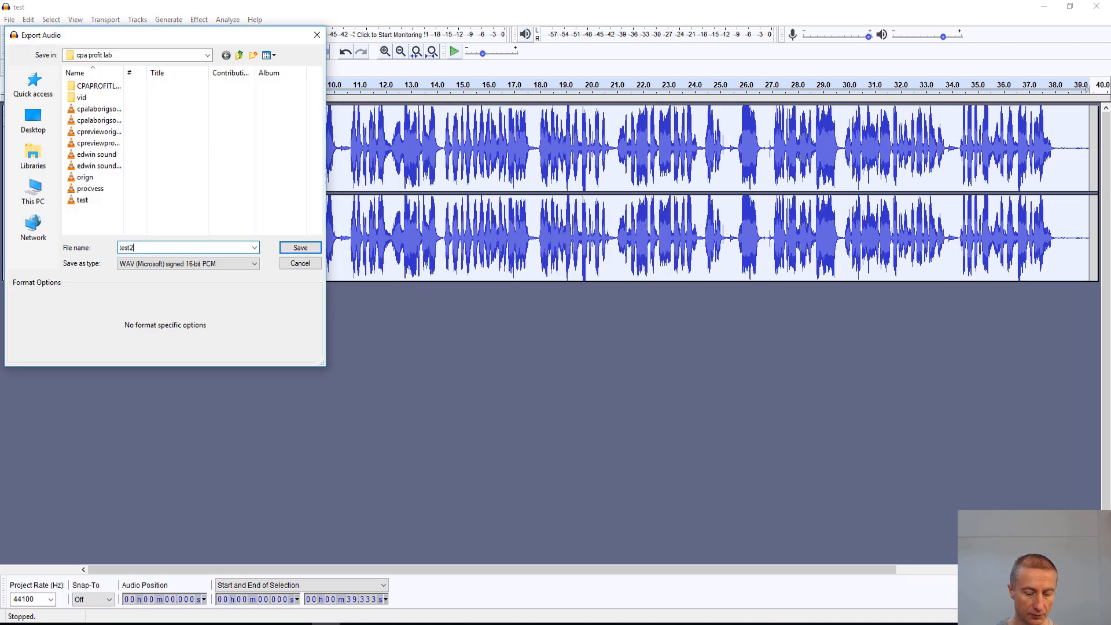
pyautogui.write('2')
pyautogui.press('Return')
pyautogui.click(613, 411)
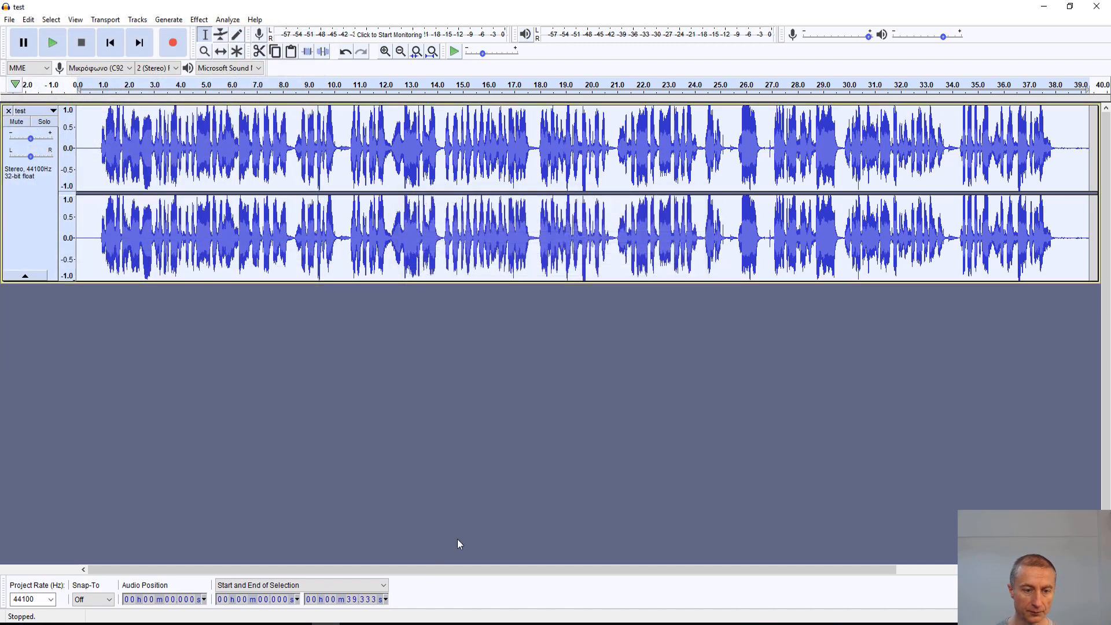
# - Back in Camtasia, import test2 into the media bin and place it at the start of Track 5
pyautogui.click(296, 624)
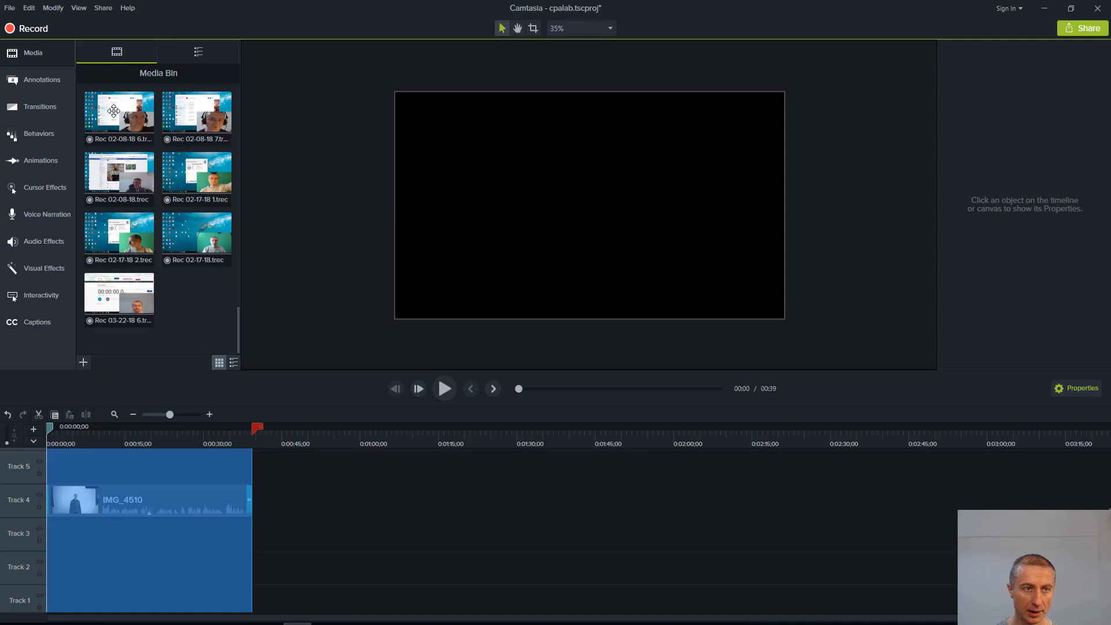
pyautogui.rightClick(143, 79)
pyautogui.click(173, 89)
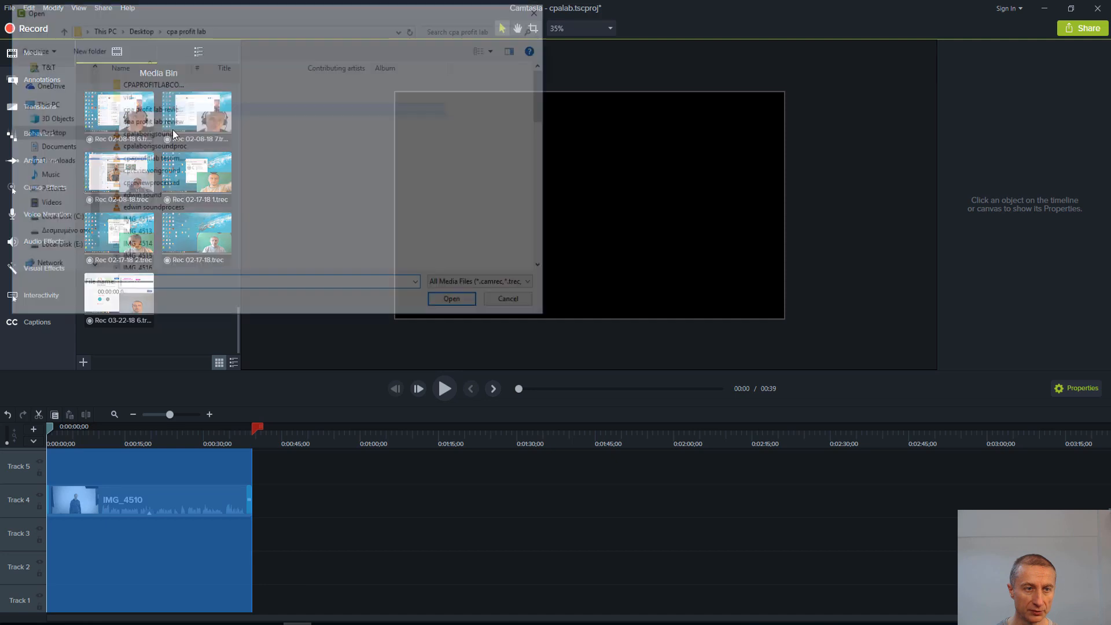
pyautogui.click(141, 181)
pyautogui.press('t')
pyautogui.click(144, 263)
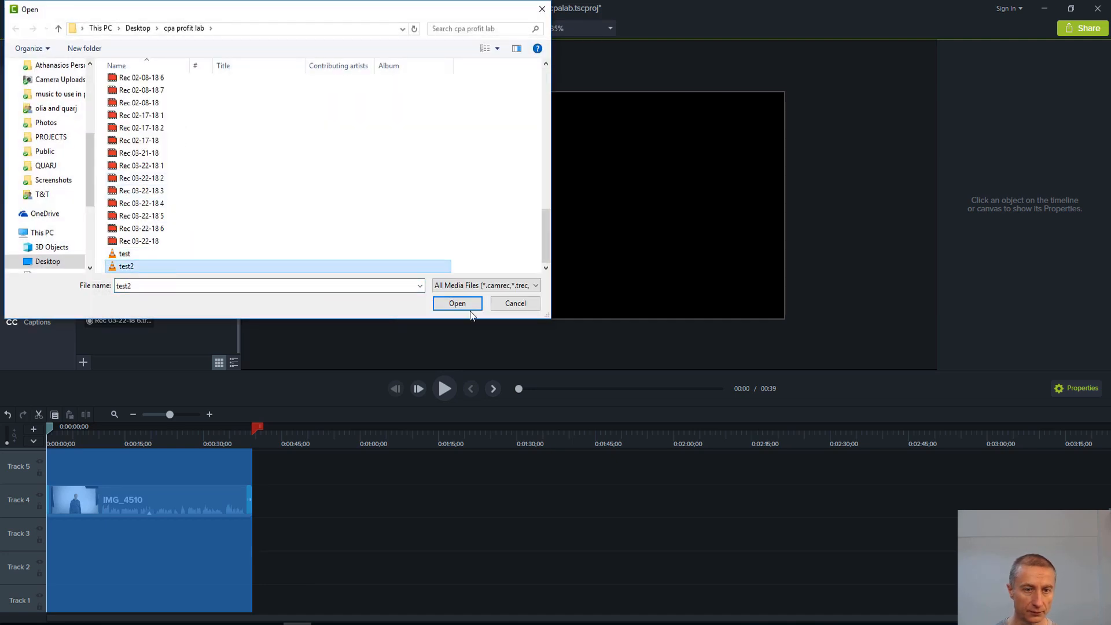
pyautogui.click(467, 306)
pyautogui.moveTo(197, 295); pyautogui.dragTo(46, 466)
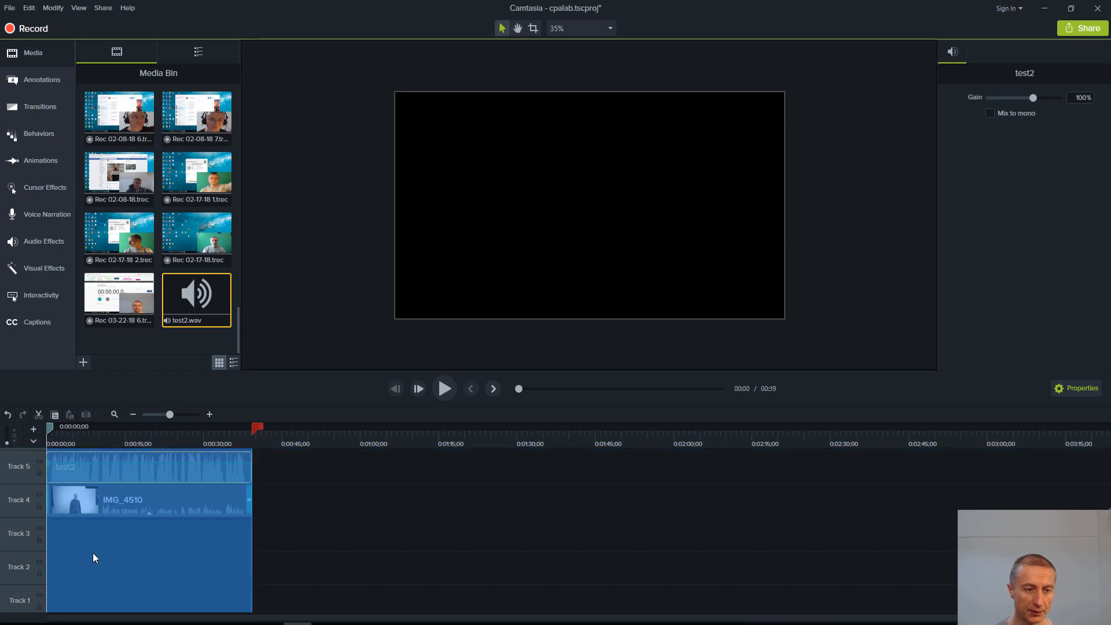
# - Stop the online stopwatch in the browser and check the elapsed seconds
pyautogui.click(184, 623)
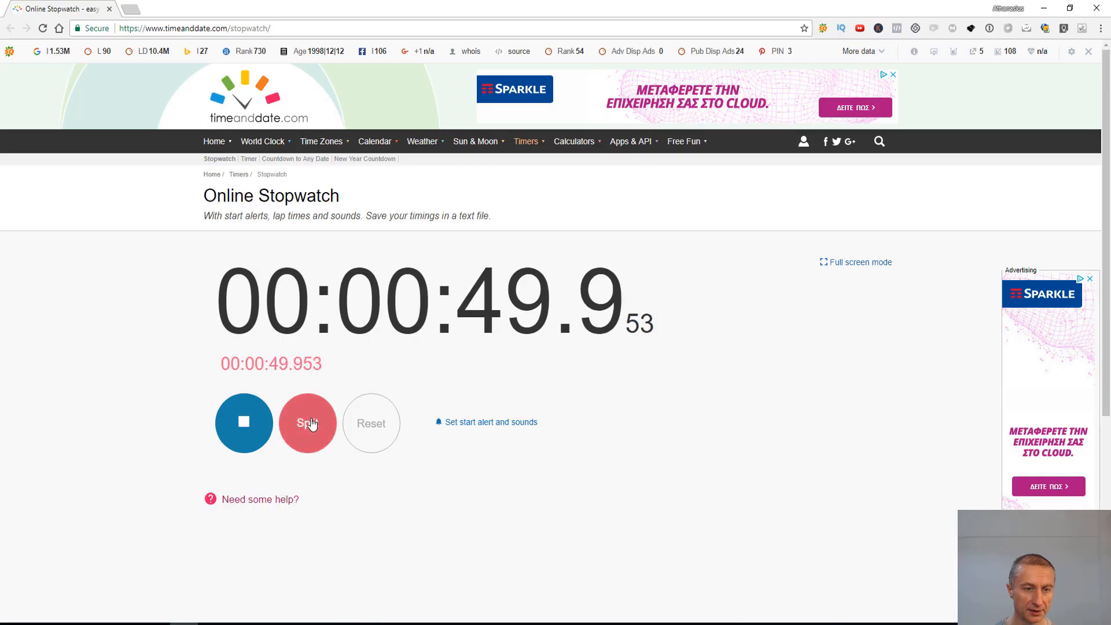
pyautogui.click(265, 431)
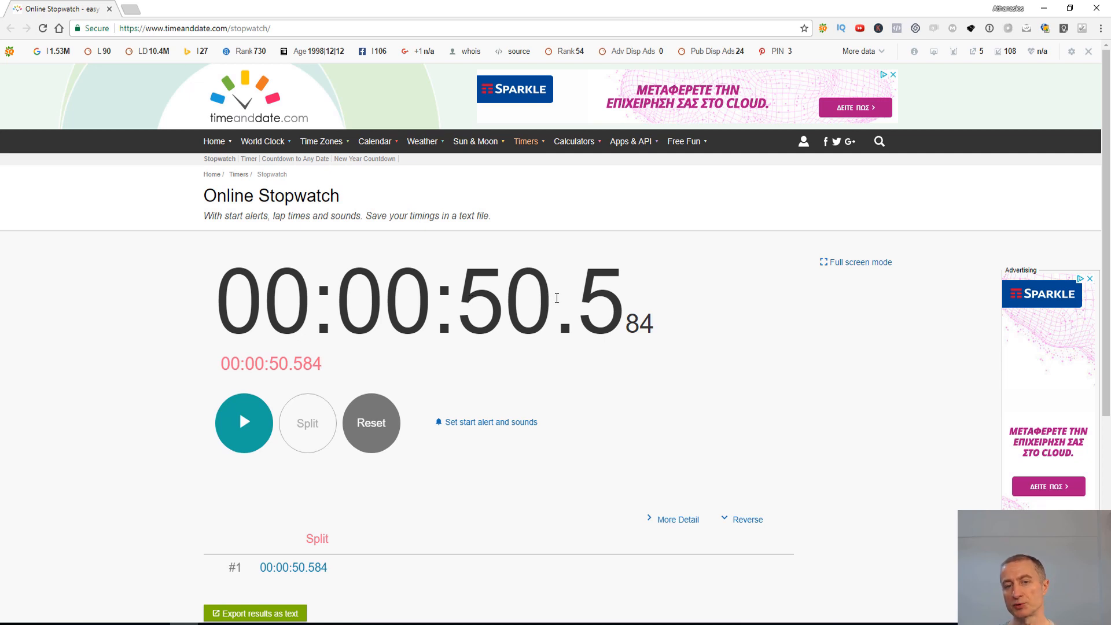
pyautogui.moveTo(465, 295); pyautogui.dragTo(631, 294)
pyautogui.click(693, 289)
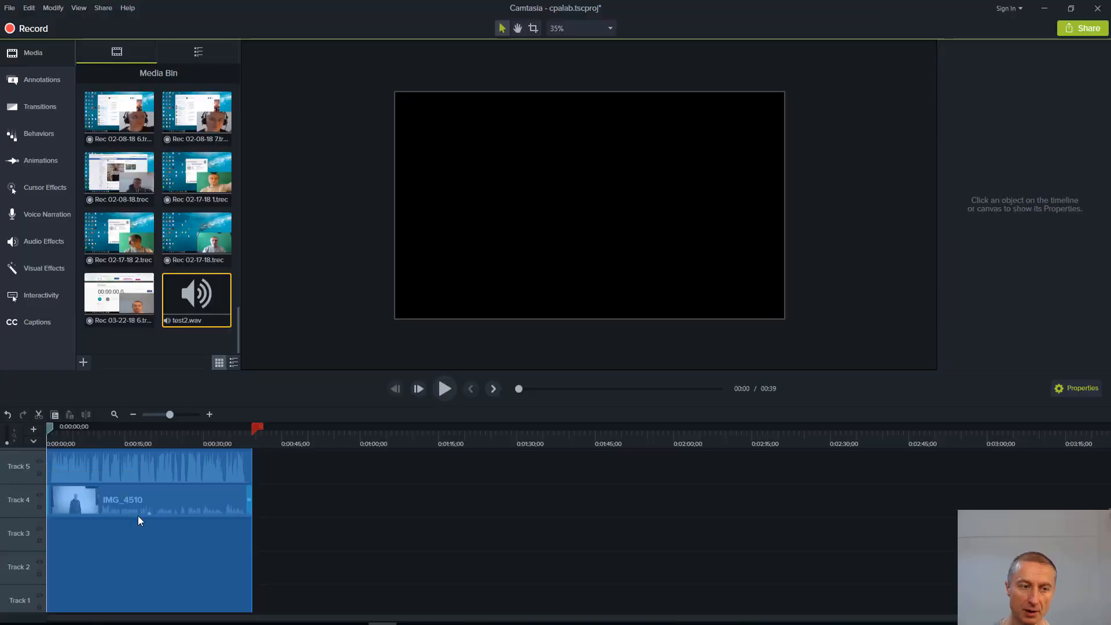
# - Compare the original IMG_4510 audio with the processed test2 audio by playing Track 4 and Track 5 alternately
pyautogui.click(40, 462)
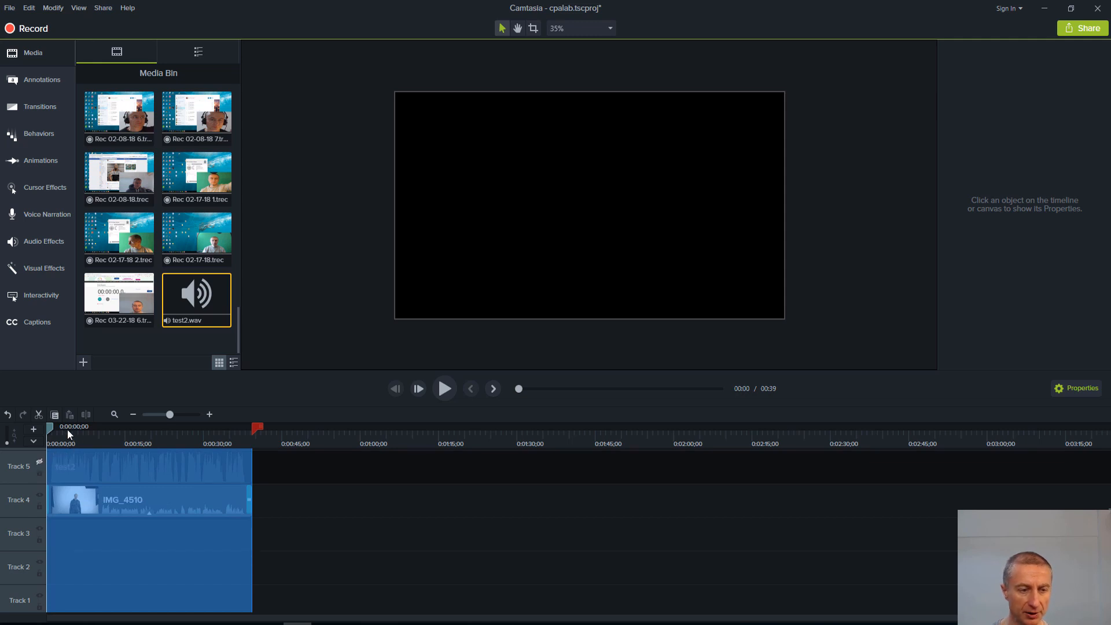
pyautogui.press('space')
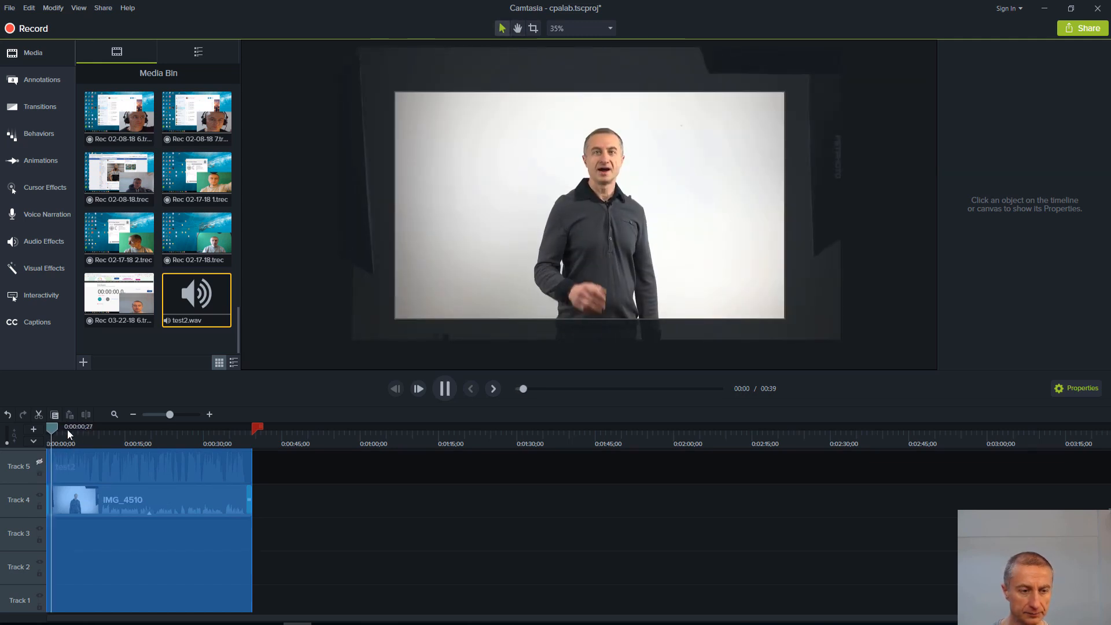
pyautogui.click(38, 495)
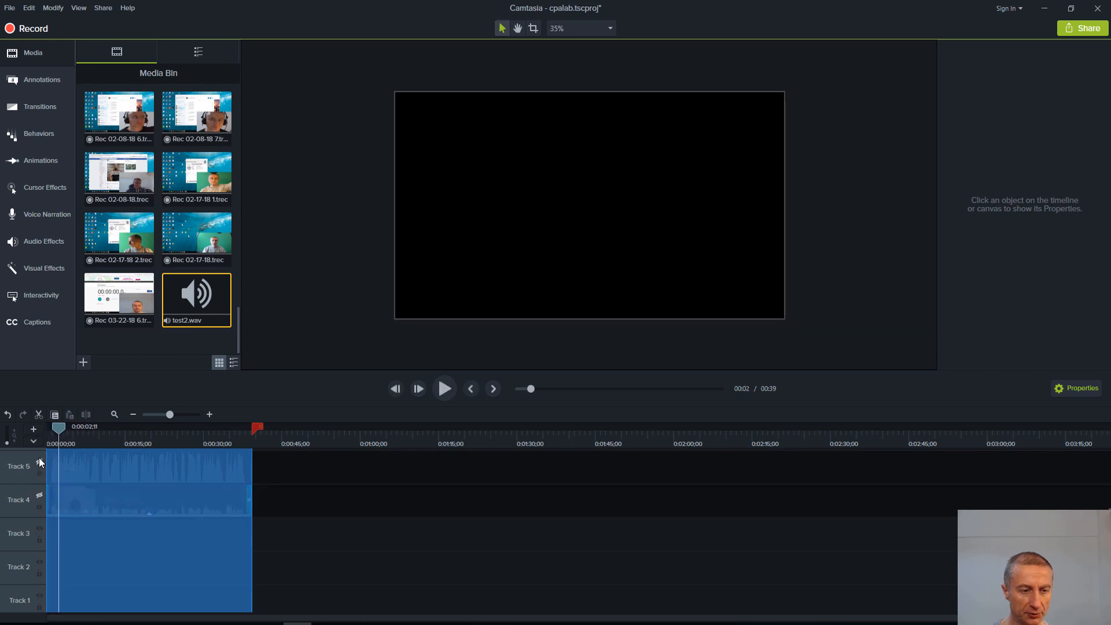
pyautogui.click(40, 461)
pyautogui.press('space')
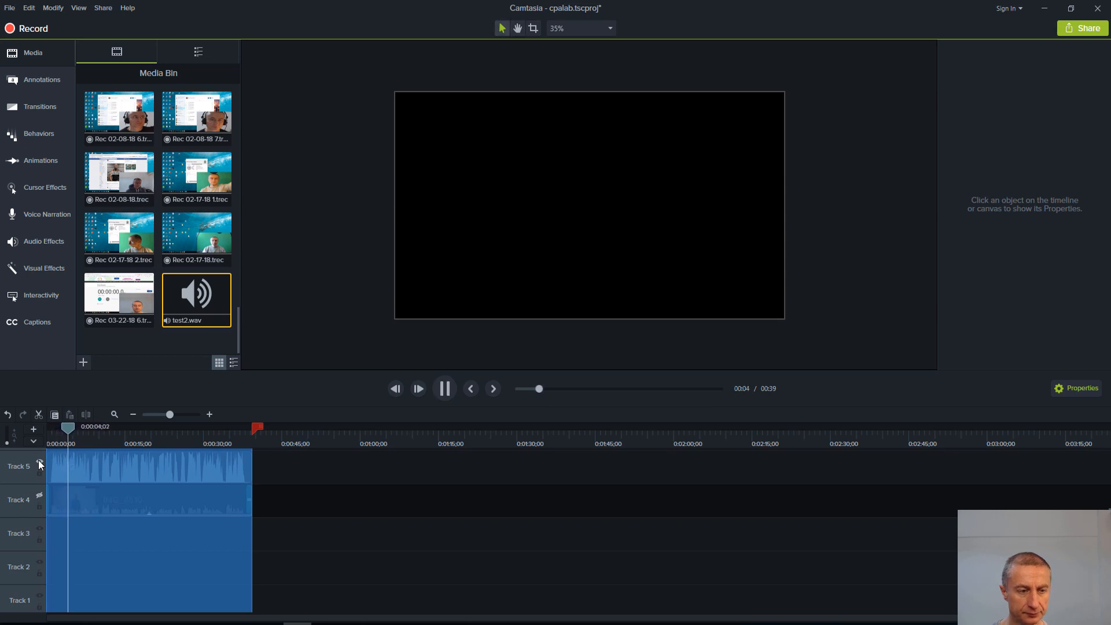
pyautogui.click(39, 462)
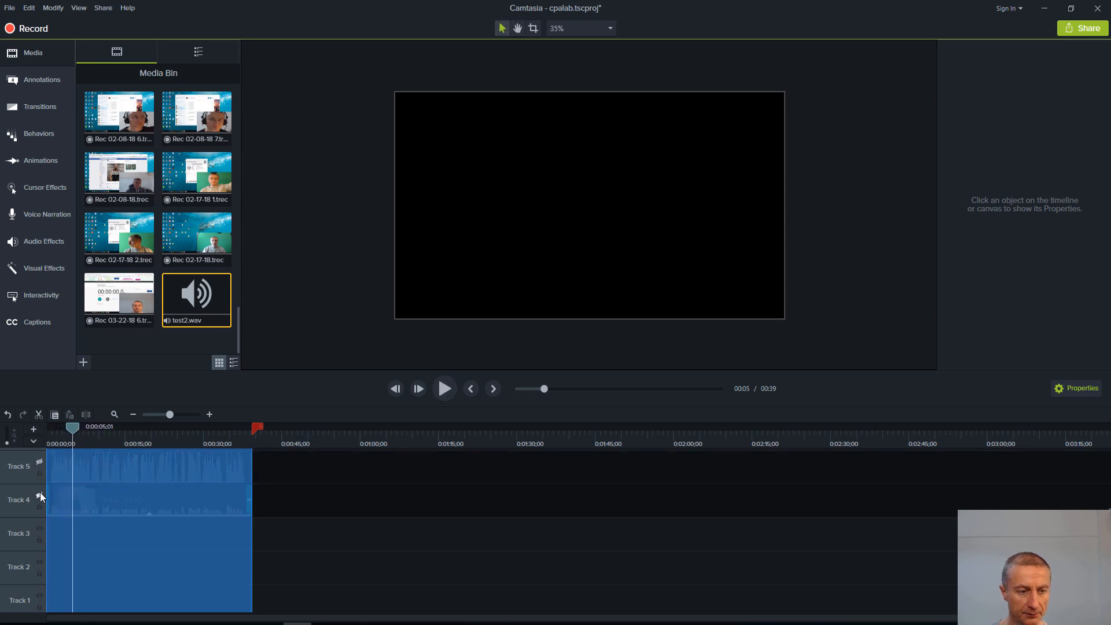
pyautogui.click(39, 495)
pyautogui.press('space')
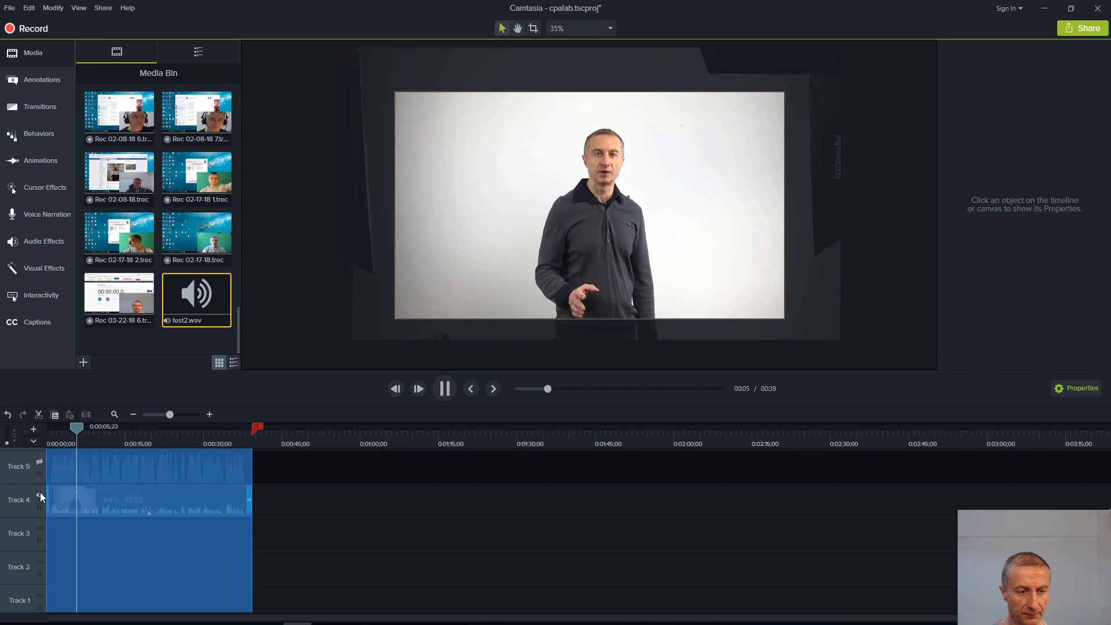
pyautogui.click(39, 493)
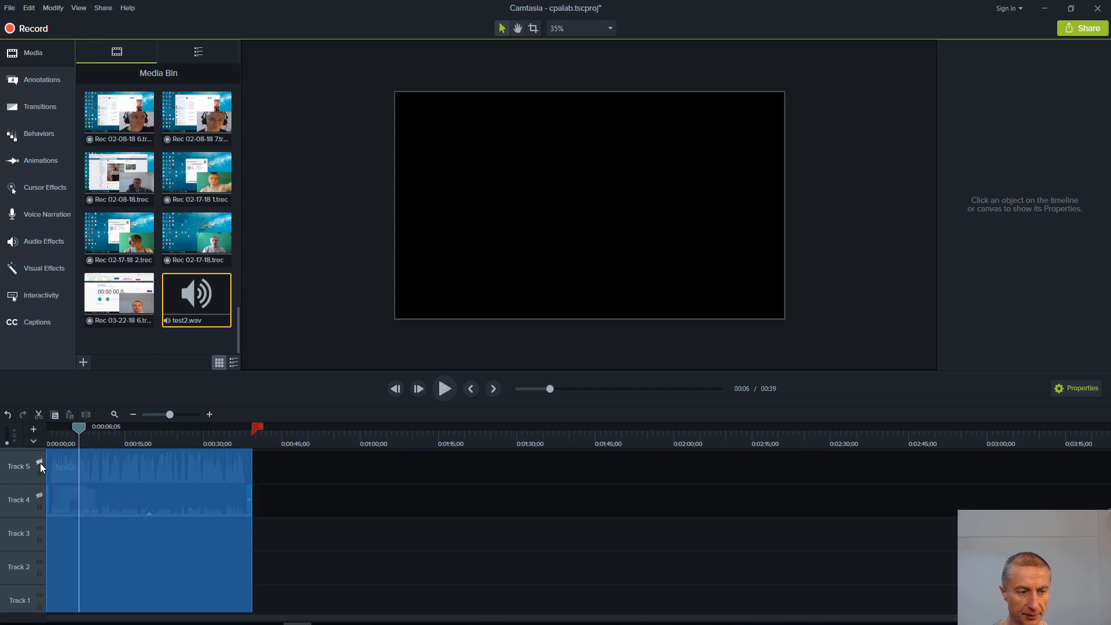
# - Re-enable Track 4 and set the audio gain of its IMG_4510 clip to 0%
pyautogui.click(43, 494)
pyautogui.click(128, 494)
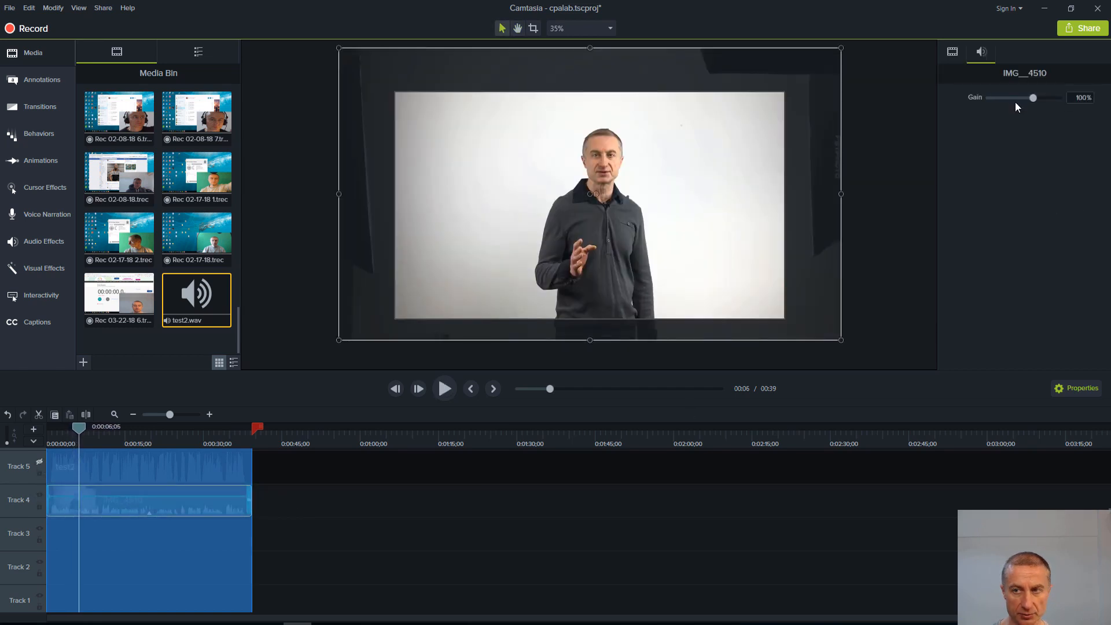
pyautogui.moveTo(1033, 98); pyautogui.dragTo(973, 103)
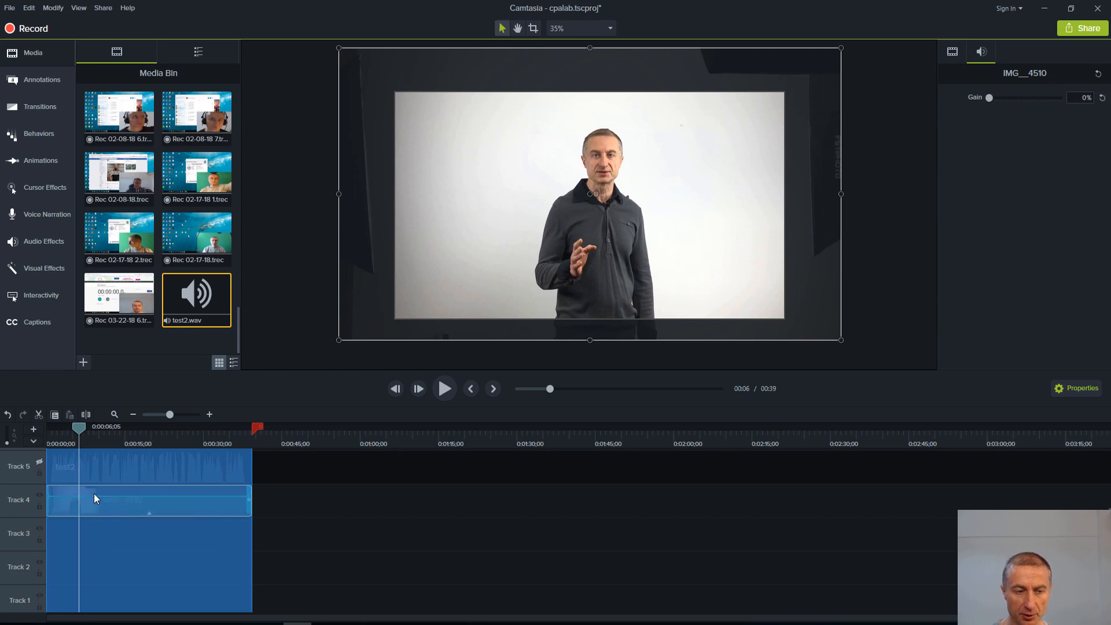
# - Preview the muted IMG_4510 clip, and re-enable Track 5 to play the video with the test2 audio
pyautogui.press('space')
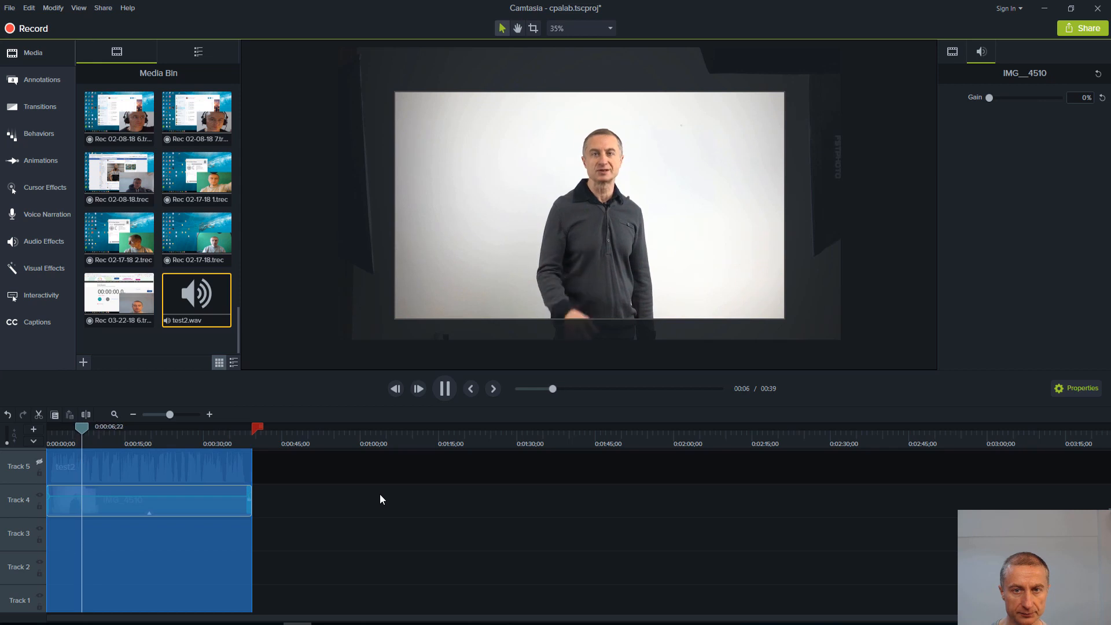
pyautogui.press('space')
pyautogui.click(39, 461)
pyautogui.press('space')
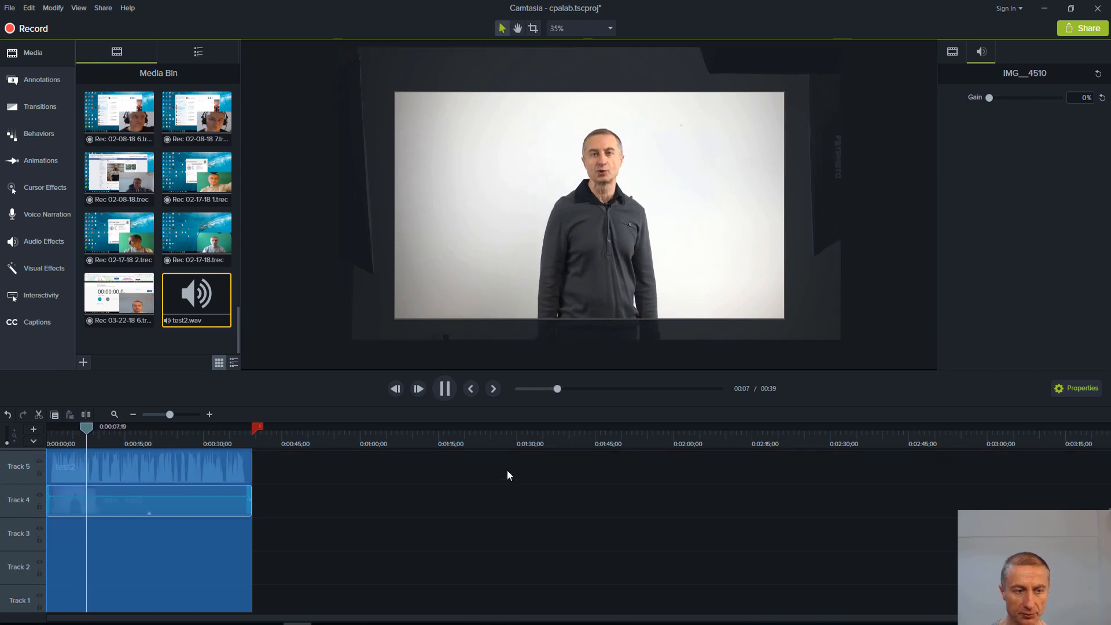
# - Stop the Camtasia preview, switch to the Audacity window holding the processed test audio, and undo the effects applied to it
pyautogui.press('space')
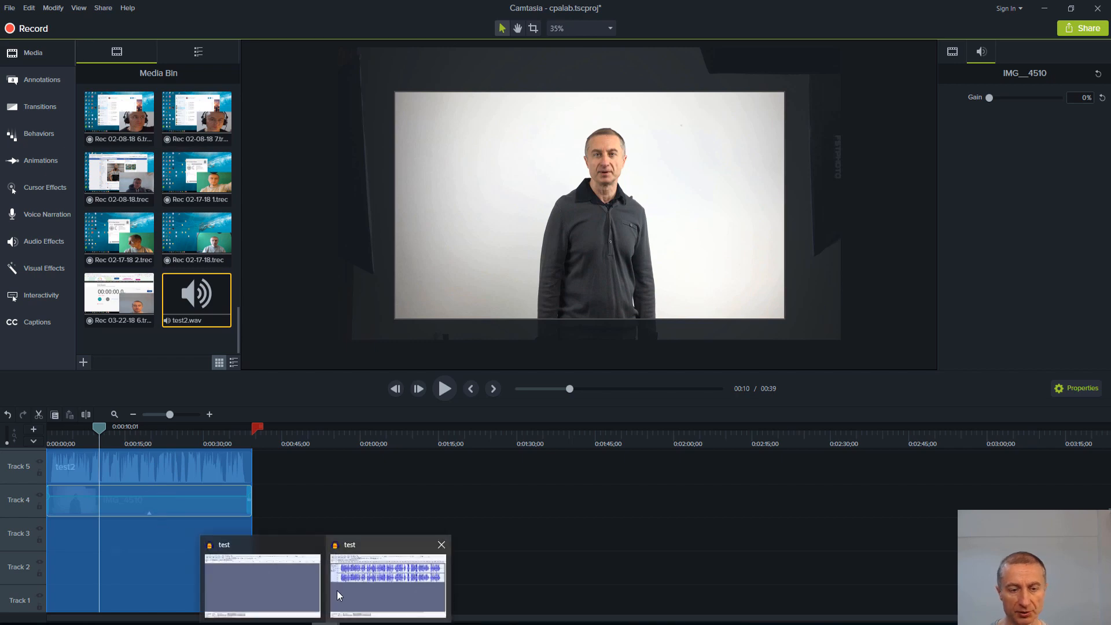
pyautogui.click(366, 590)
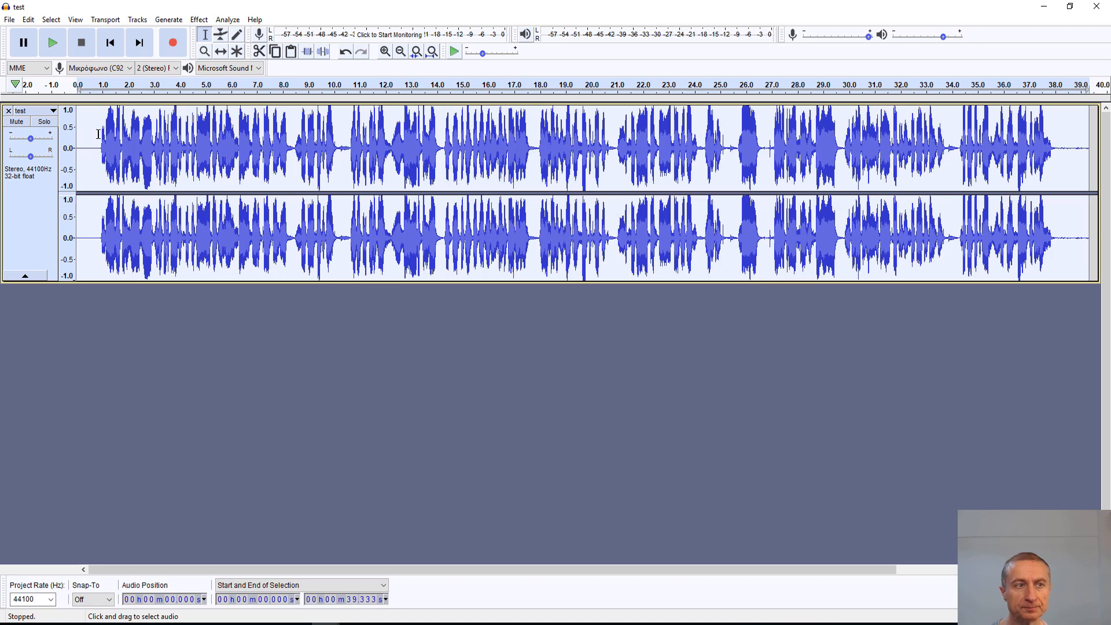
pyautogui.click(28, 19)
pyautogui.click(35, 33)
pyautogui.click(28, 20)
pyautogui.click(36, 33)
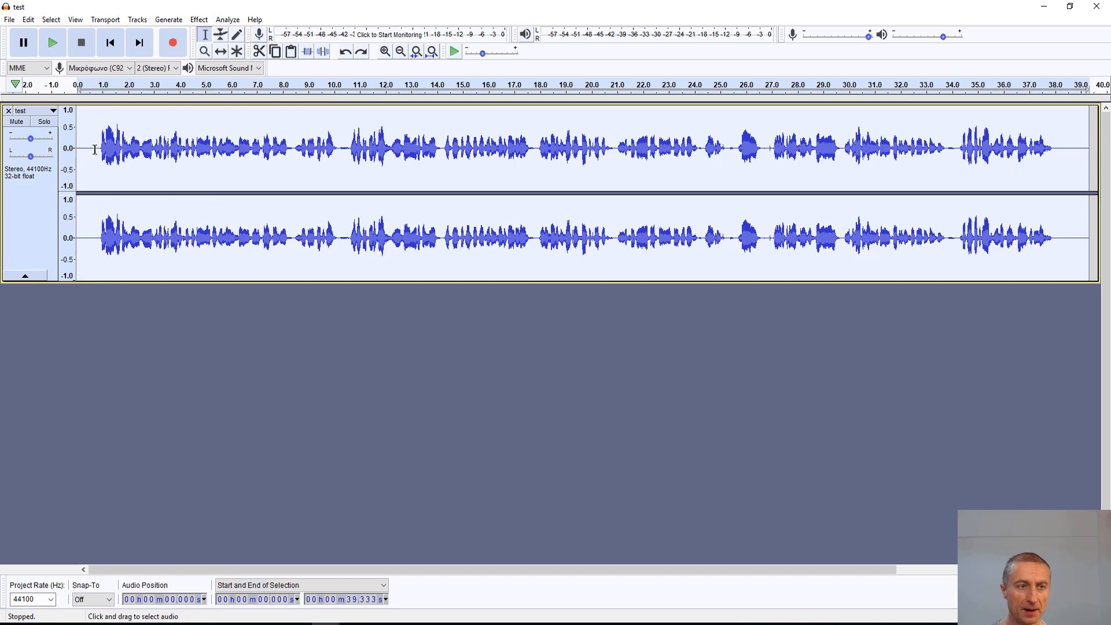
# - Apply Equalization to the entire test track with the lavalier1 curve, after viewing the yeti2 curve for comparison
pyautogui.click(95, 150)
pyautogui.doubleClick(99, 150)
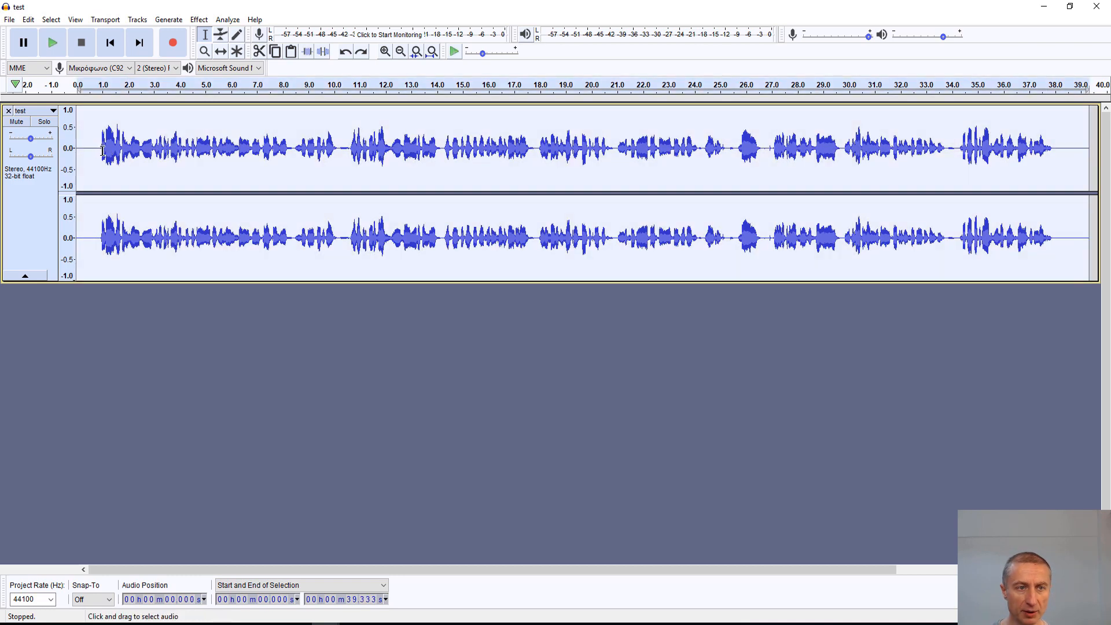
pyautogui.click(203, 22)
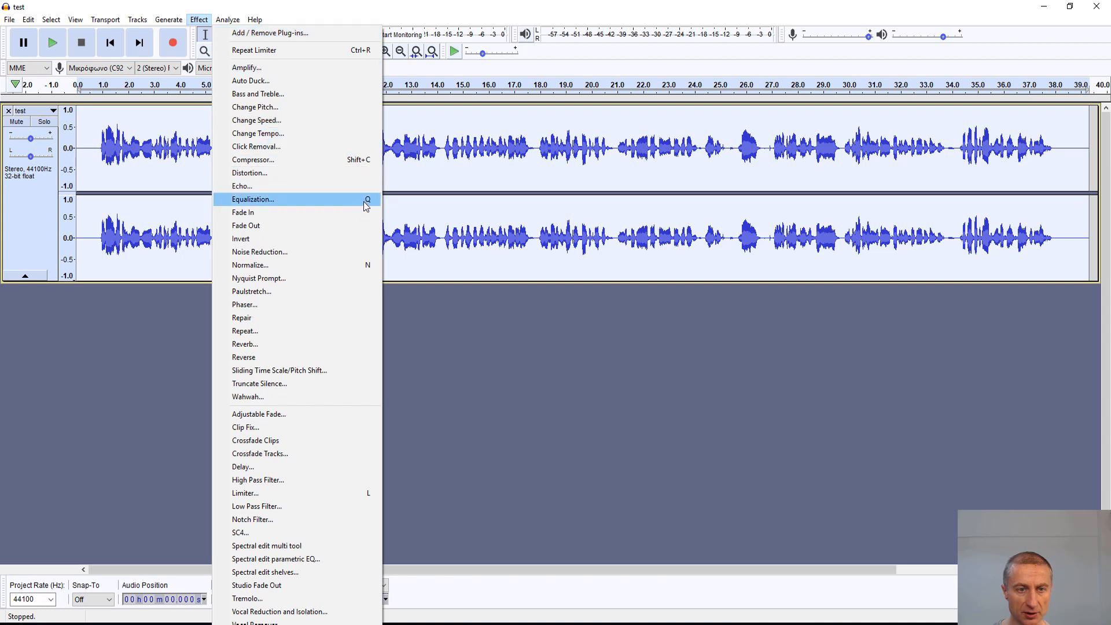
pyautogui.click(477, 323)
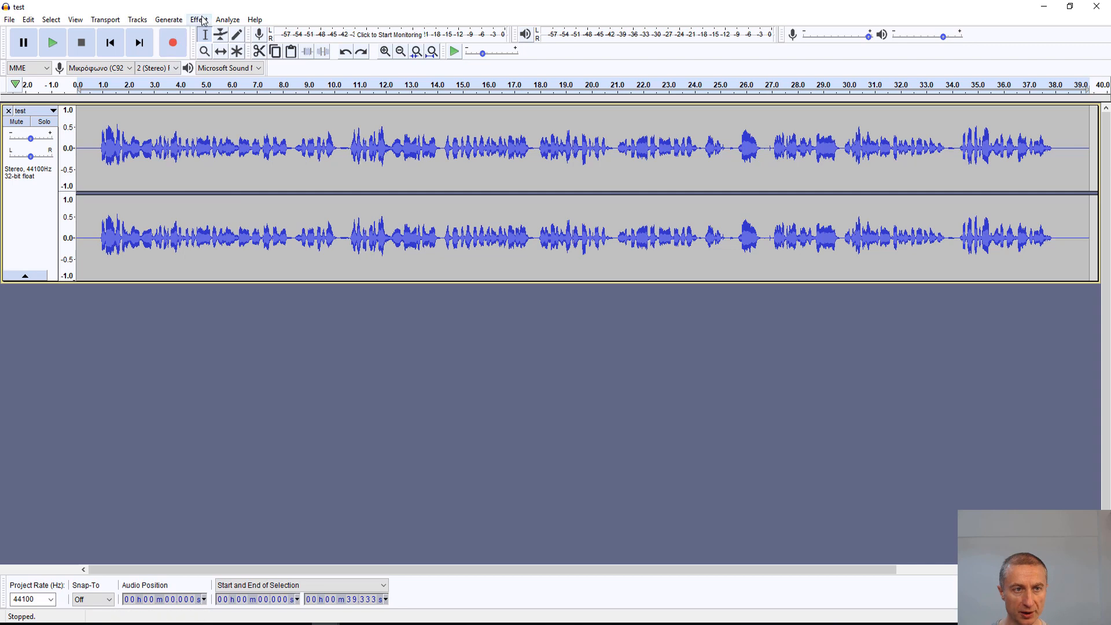
pyautogui.hotkey('ctrl', 'a')
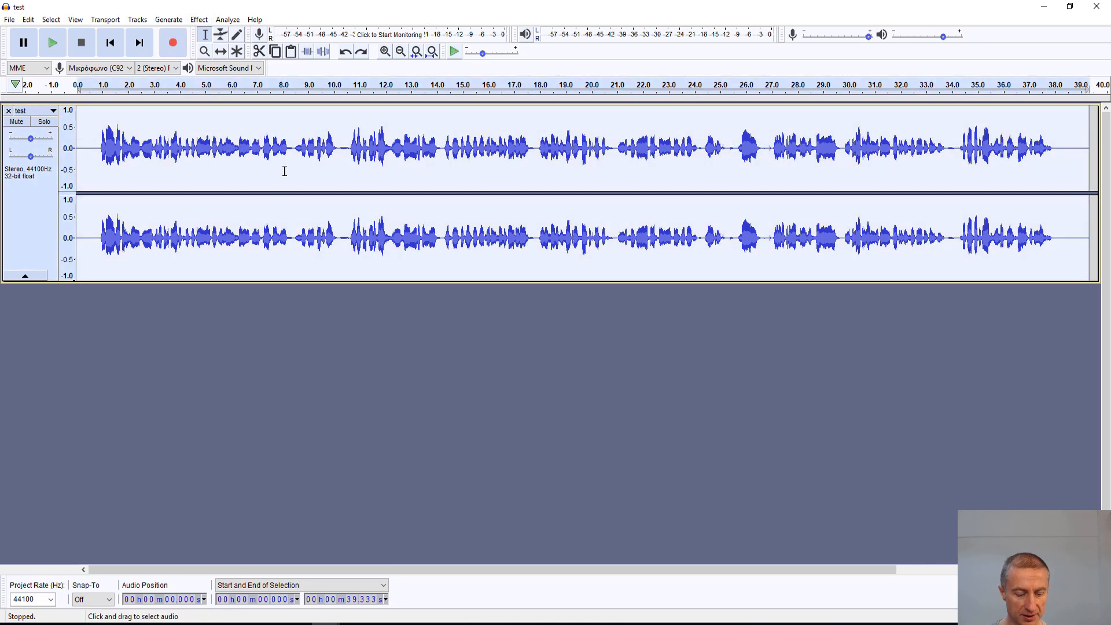
pyautogui.hotkey('ctrl', 'e')
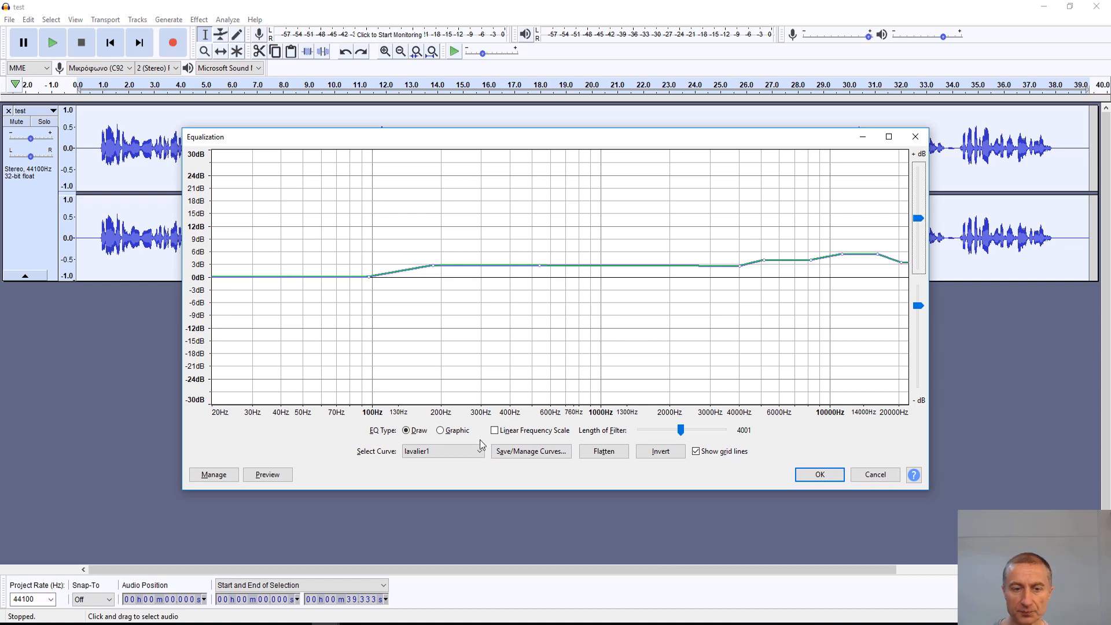
pyautogui.click(443, 450)
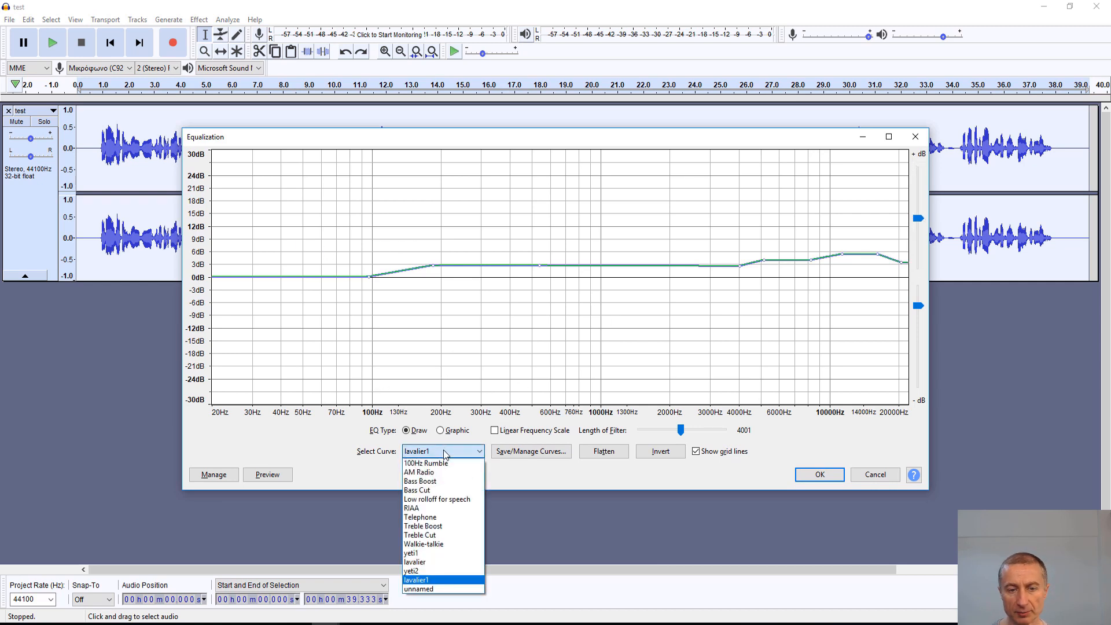
pyautogui.click(427, 571)
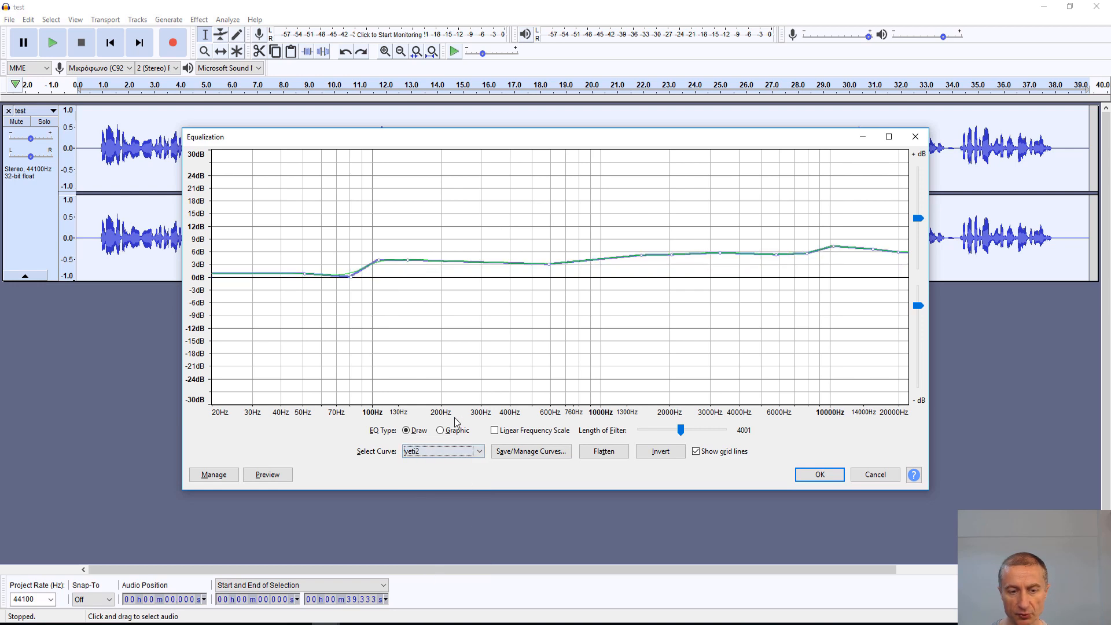
pyautogui.click(445, 452)
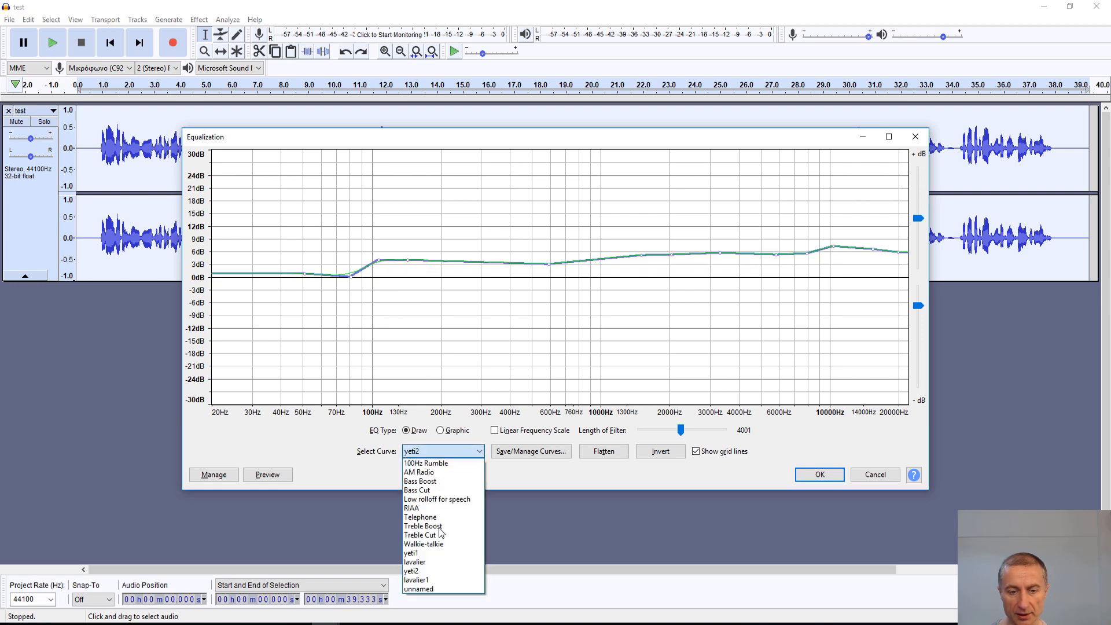
pyautogui.click(439, 580)
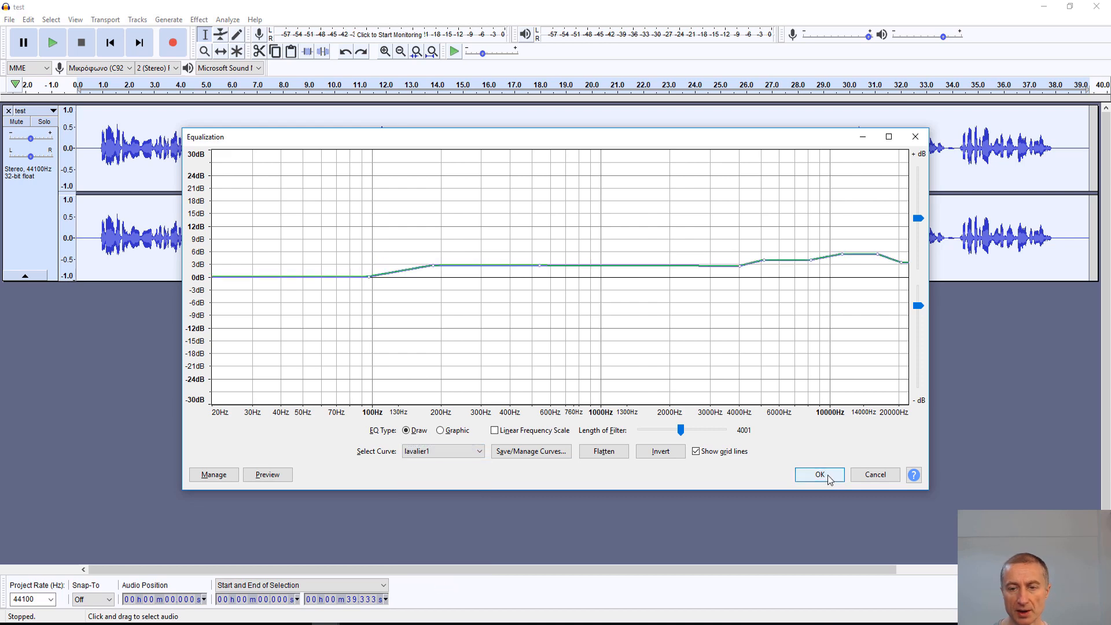
pyautogui.click(820, 474)
# - Compress the track with a -18 dB threshold, -20 dB noise floor, 8.2:1 ratio, 0.10 s attack, 1.0 s release and make-up gain for 0 dB
pyautogui.click(199, 19)
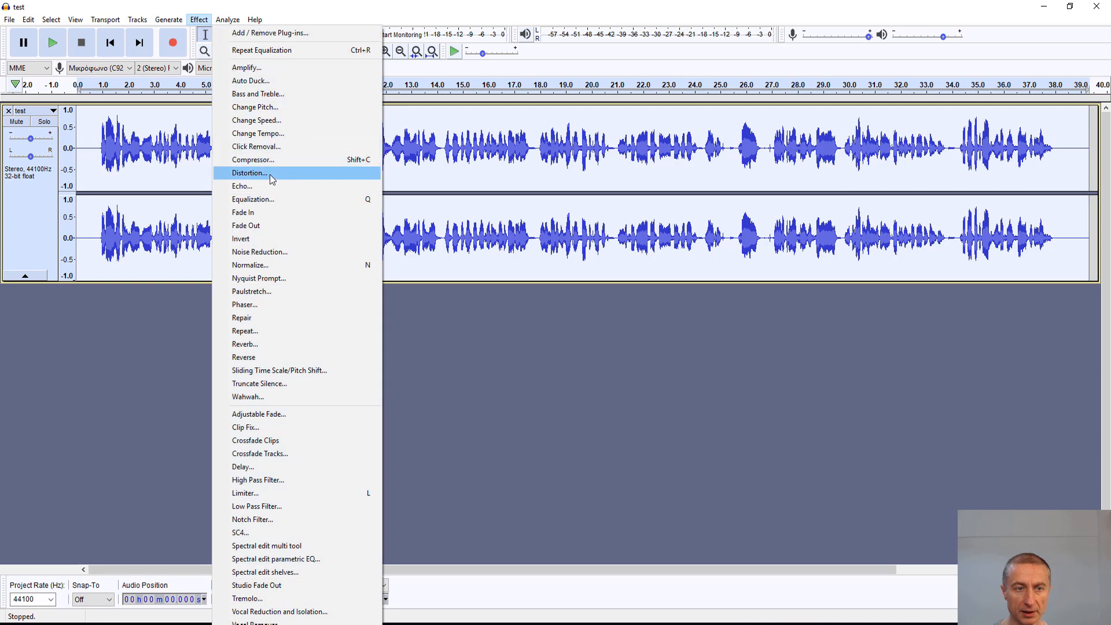
pyautogui.click(303, 164)
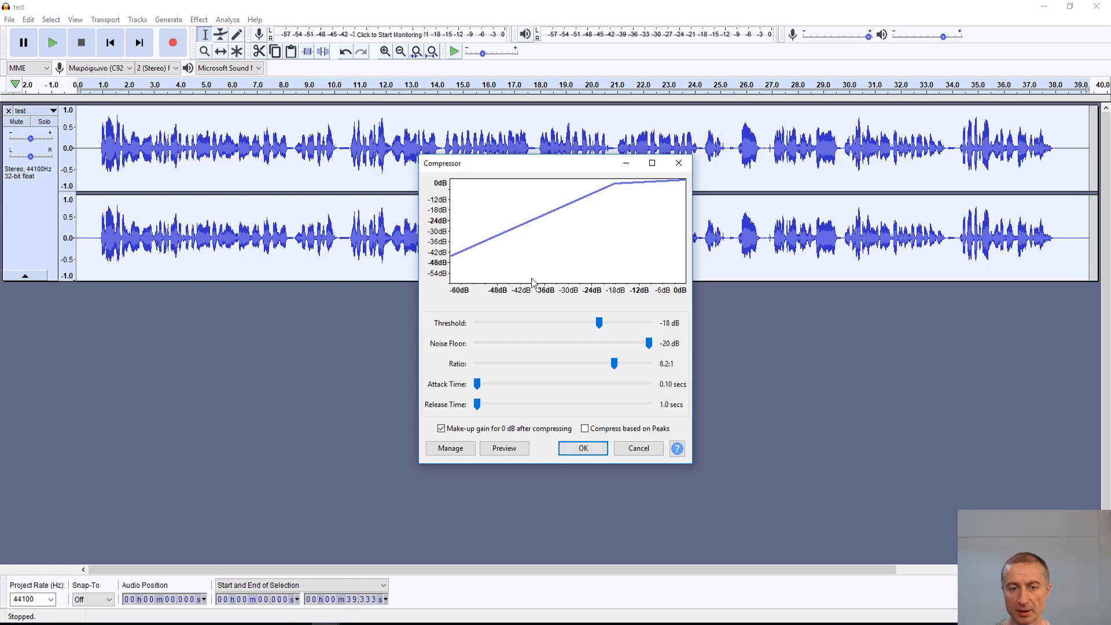
pyautogui.click(581, 448)
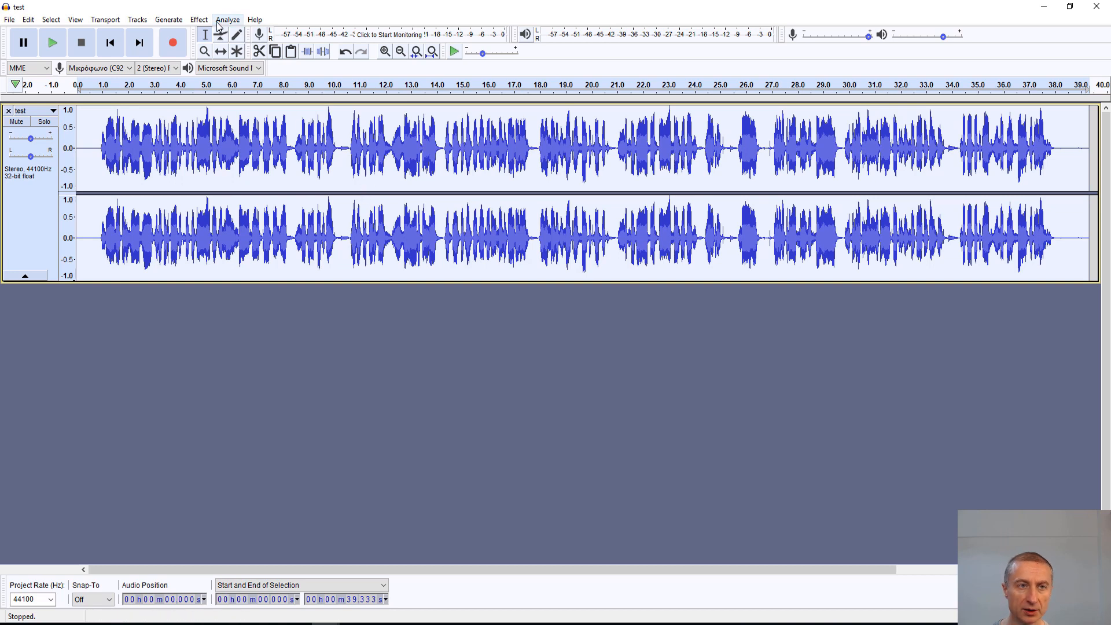
# - Apply a Soft Limit limiter with 1.80 dB input gain on both channels, a -0.50 dB limit, 1.00 ms hold and make-up gain
pyautogui.click(199, 22)
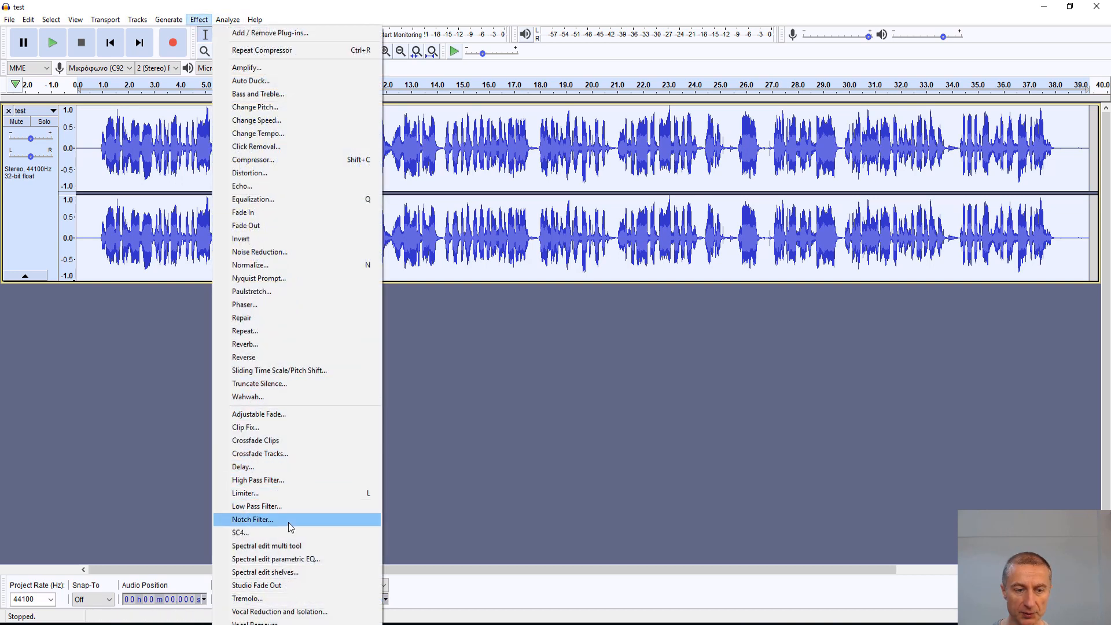
pyautogui.click(305, 491)
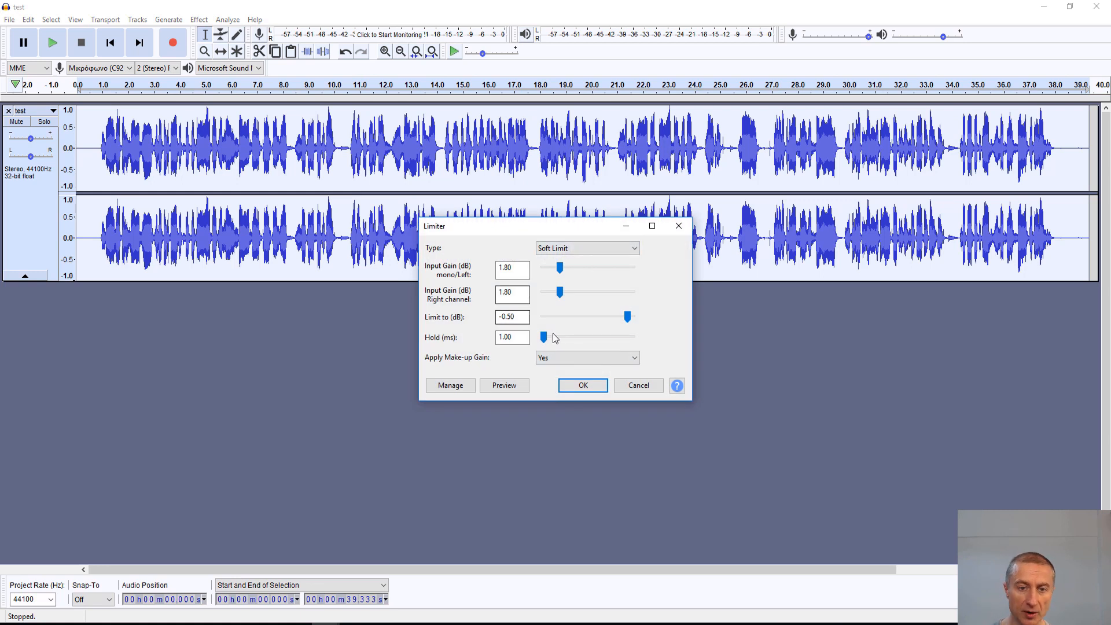
pyautogui.click(583, 385)
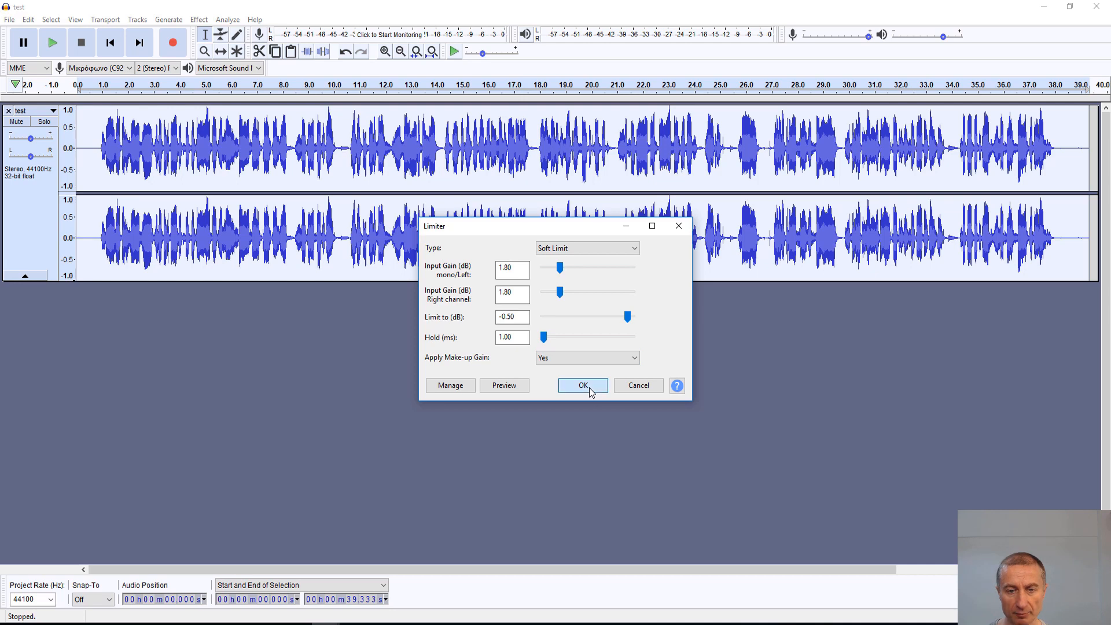
pyautogui.click(589, 388)
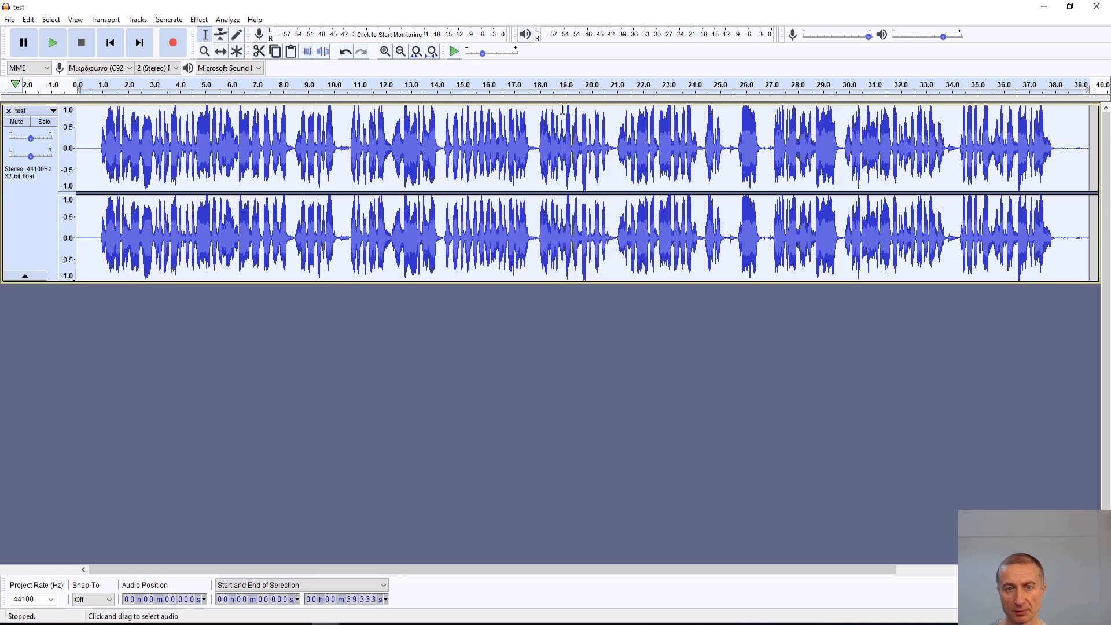
# - Play a short stretch of the processed test track from about 18 seconds and stop playback
pyautogui.click(538, 162)
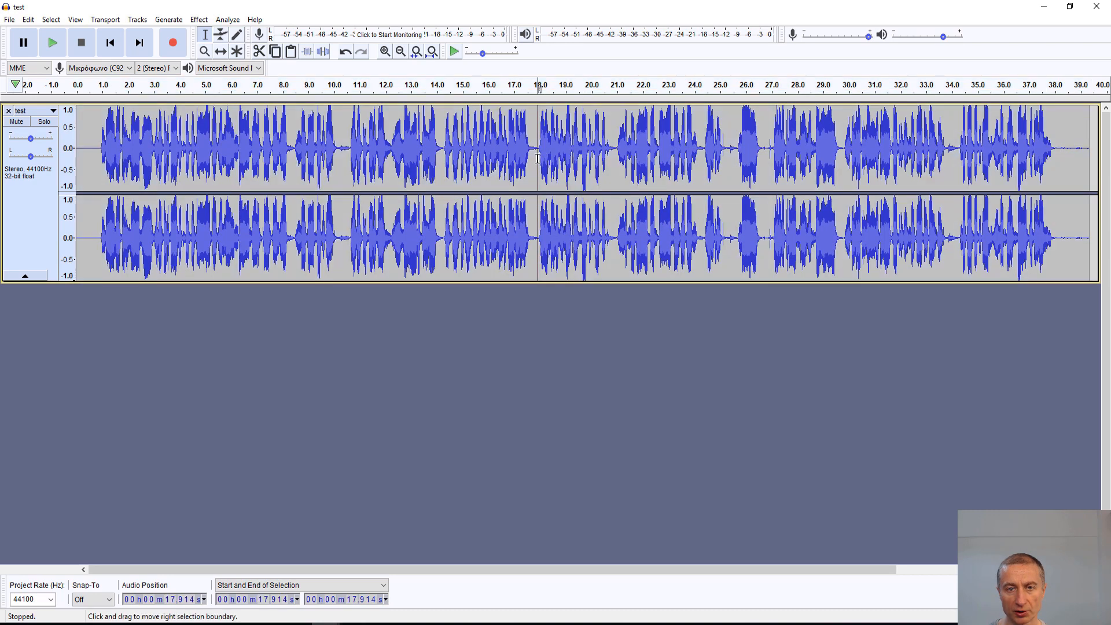
pyautogui.press('space')
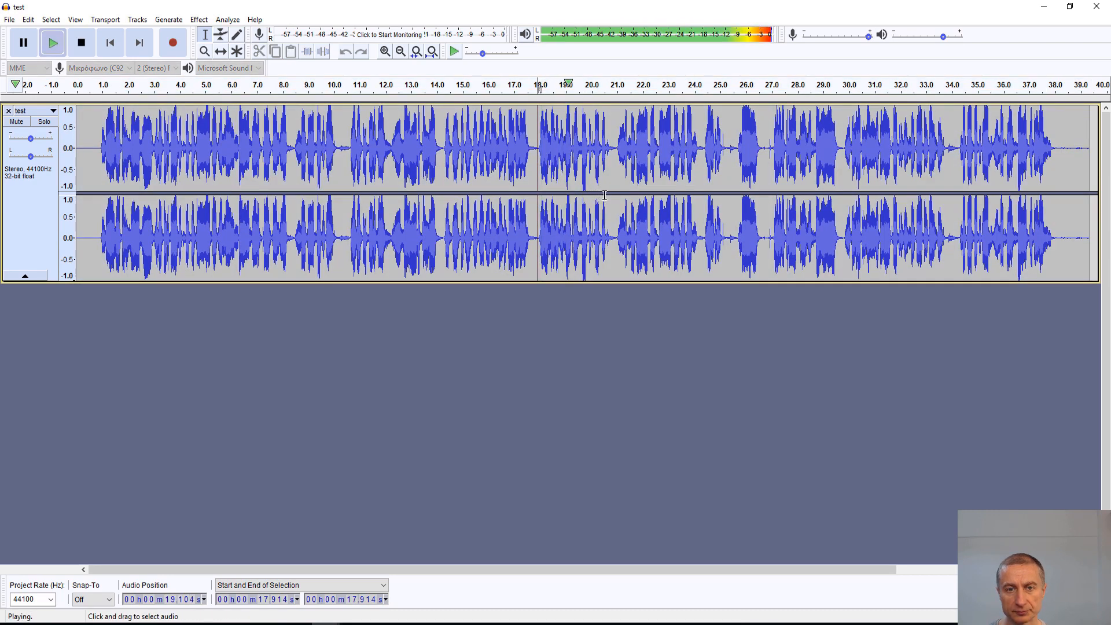
pyautogui.press('space')
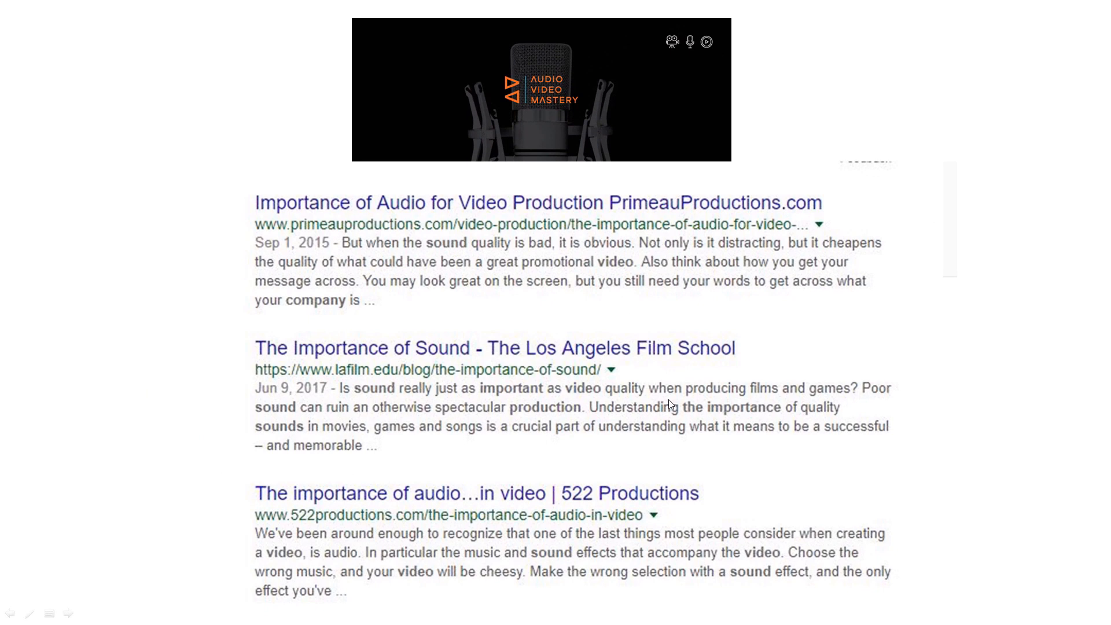
pyautogui.click(652, 467)
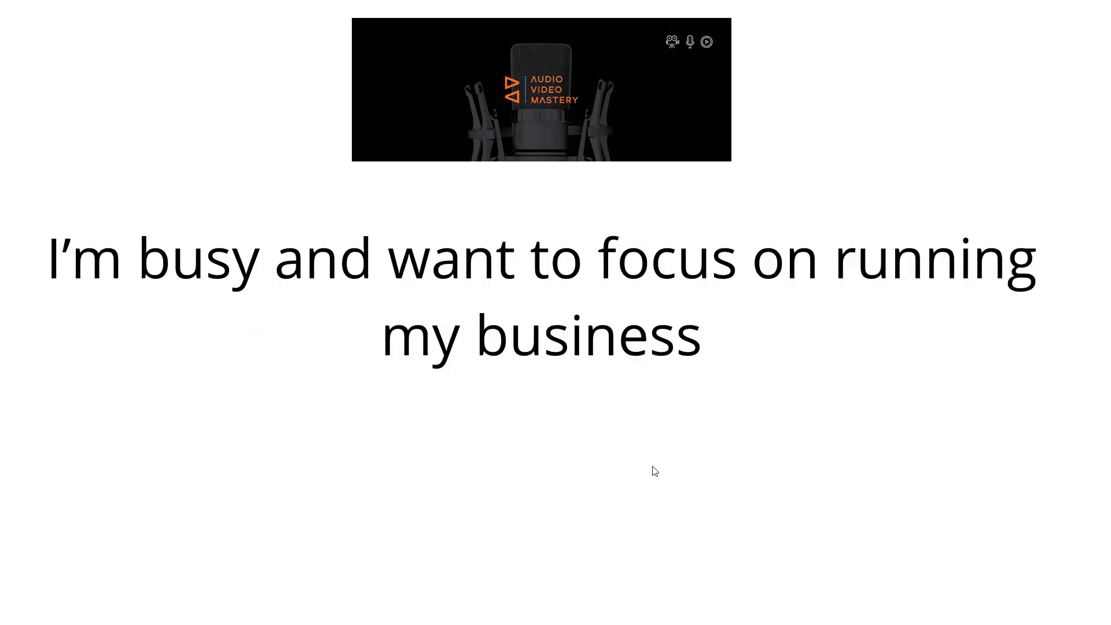